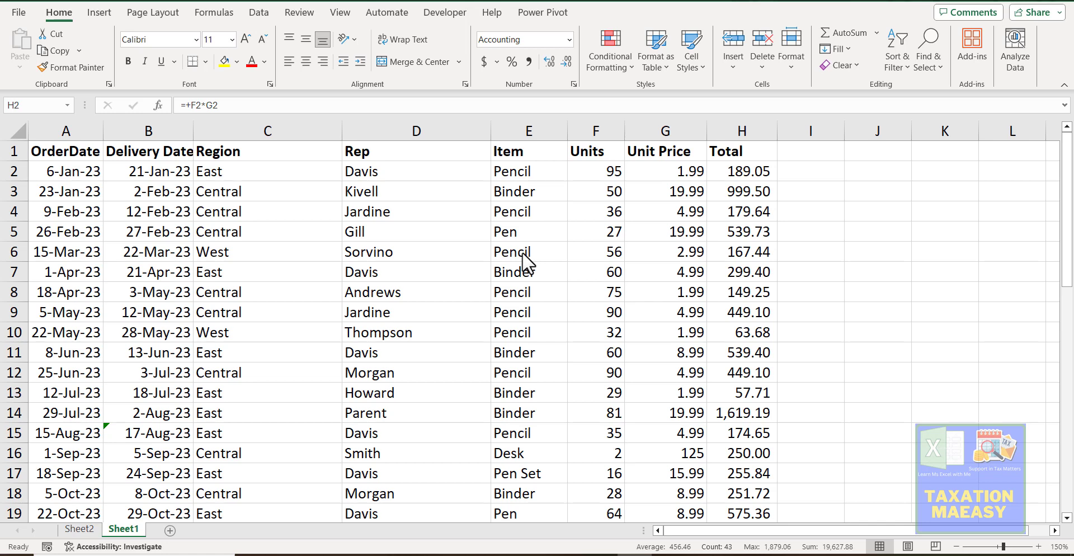
Step: Auto-fit the widths of the Region, Rep and Item columns to their contents
double_click(340, 125)
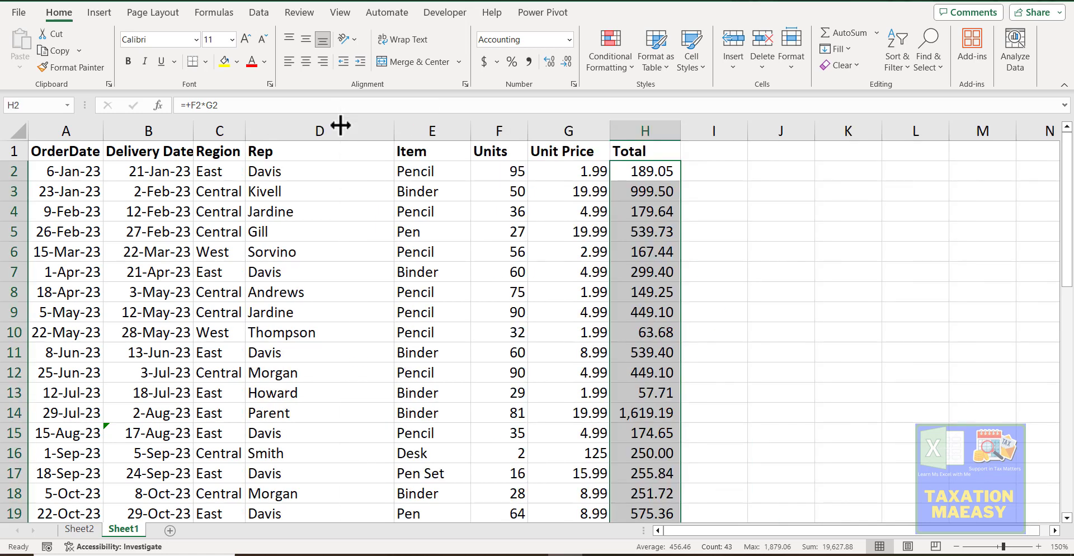
double_click(392, 129)
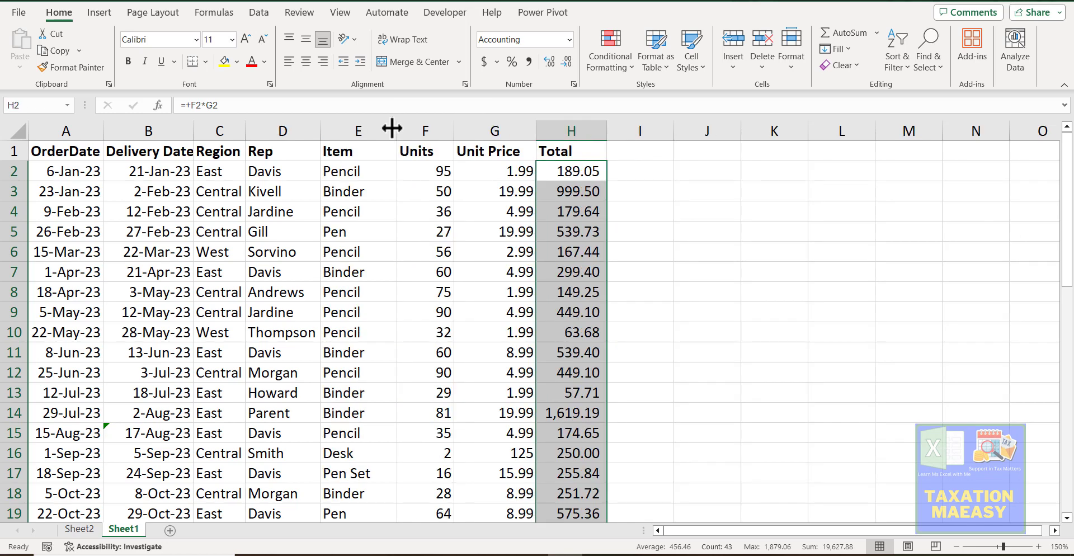
click(386, 129)
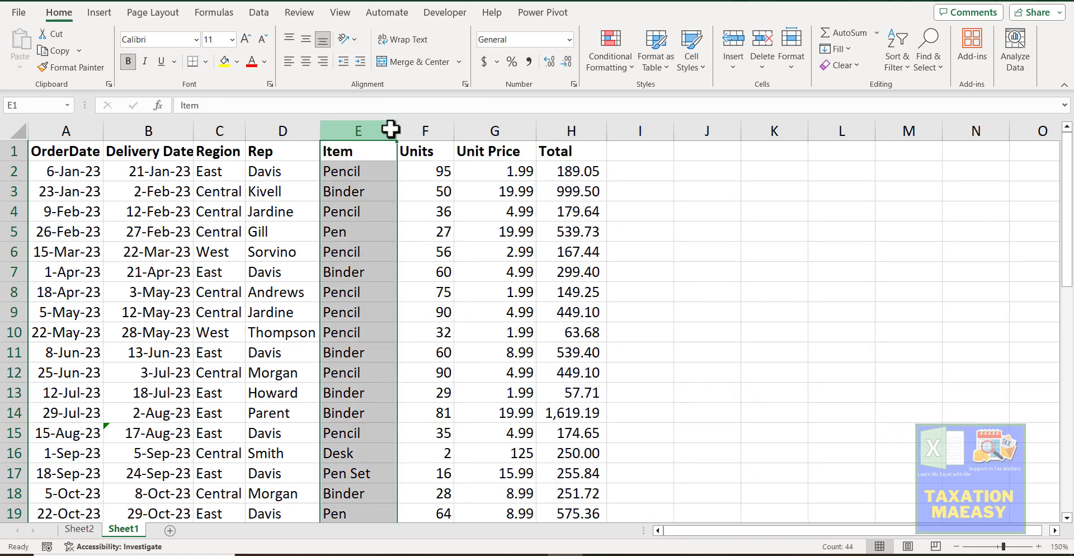
double_click(399, 129)
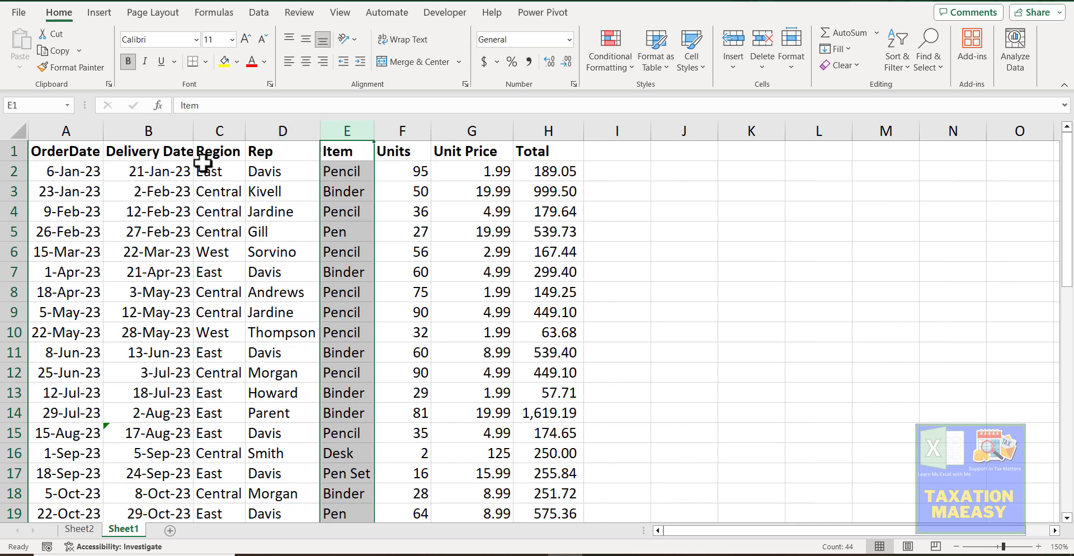
Step: Create a PivotTable on a new worksheet from the whole data range A1:H44 of Sheet1
click(80, 154)
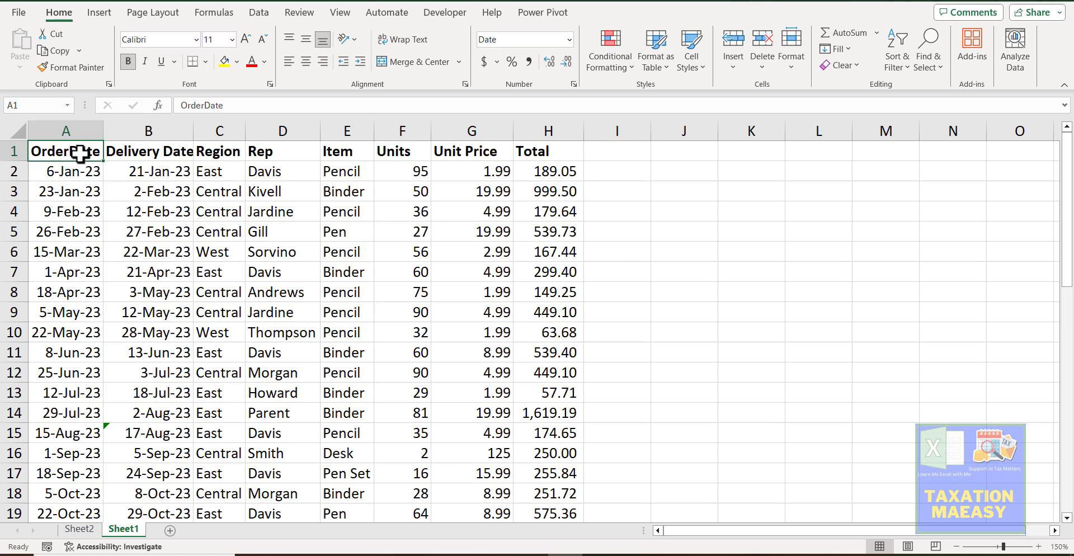
key(ctrl+shift+Right)
key(ctrl+shift+Down)
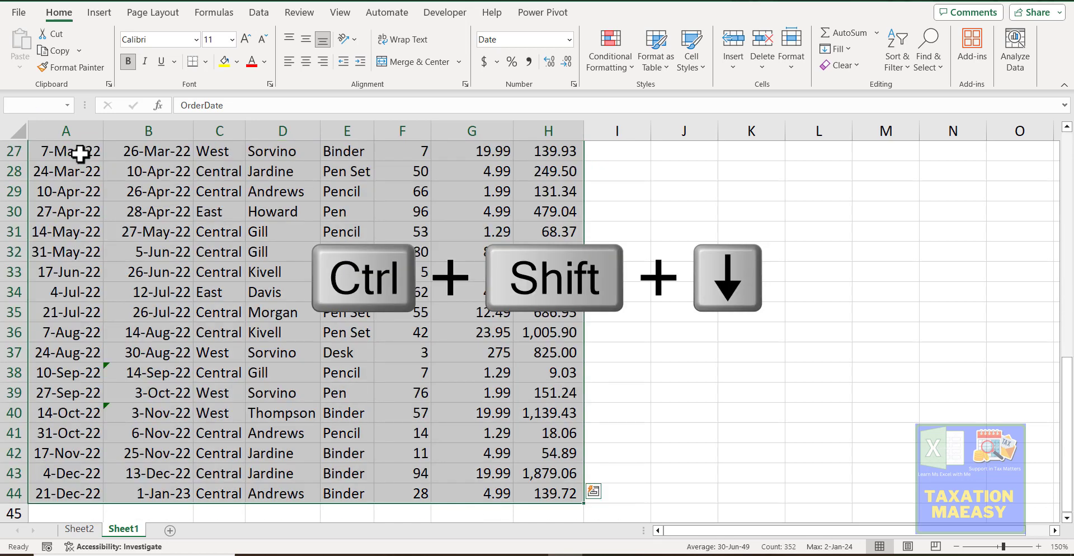
key(alt+n)
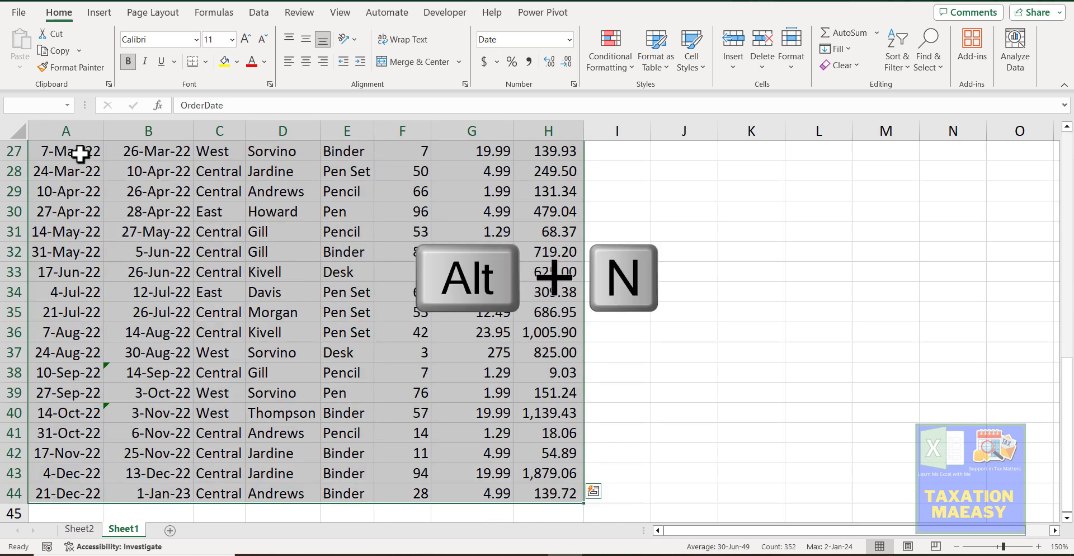
key(v)
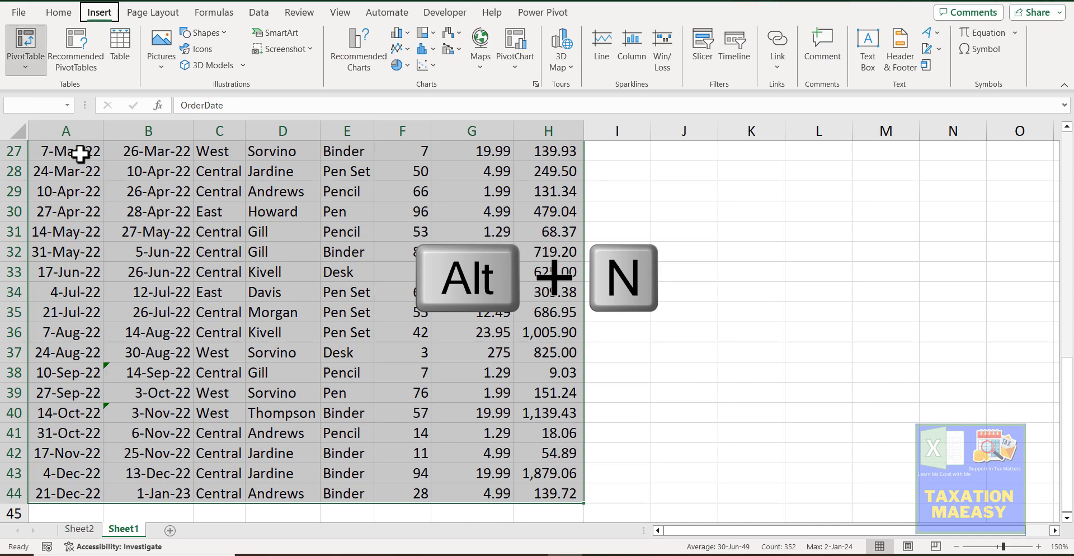
key(t)
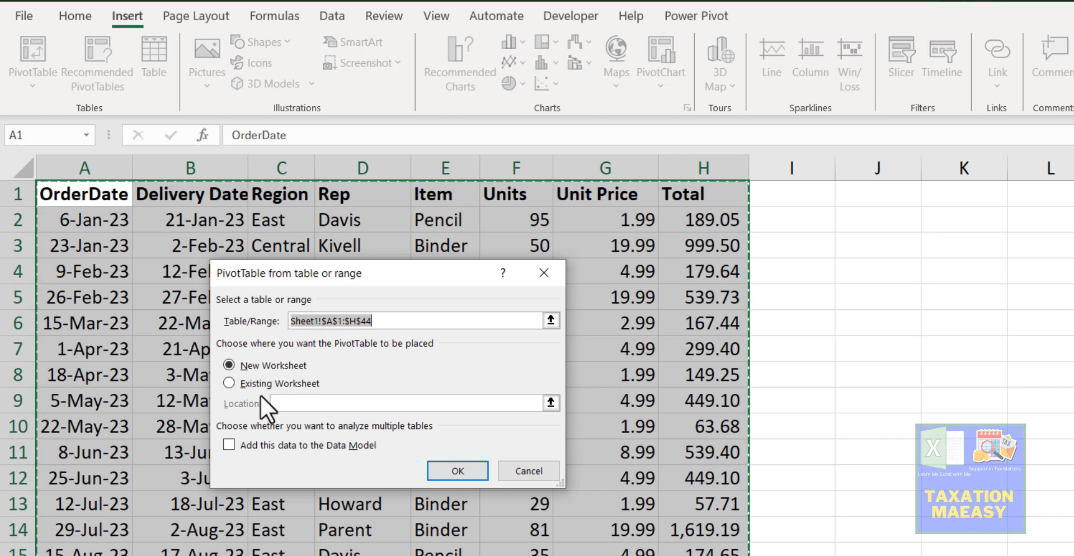
click(442, 471)
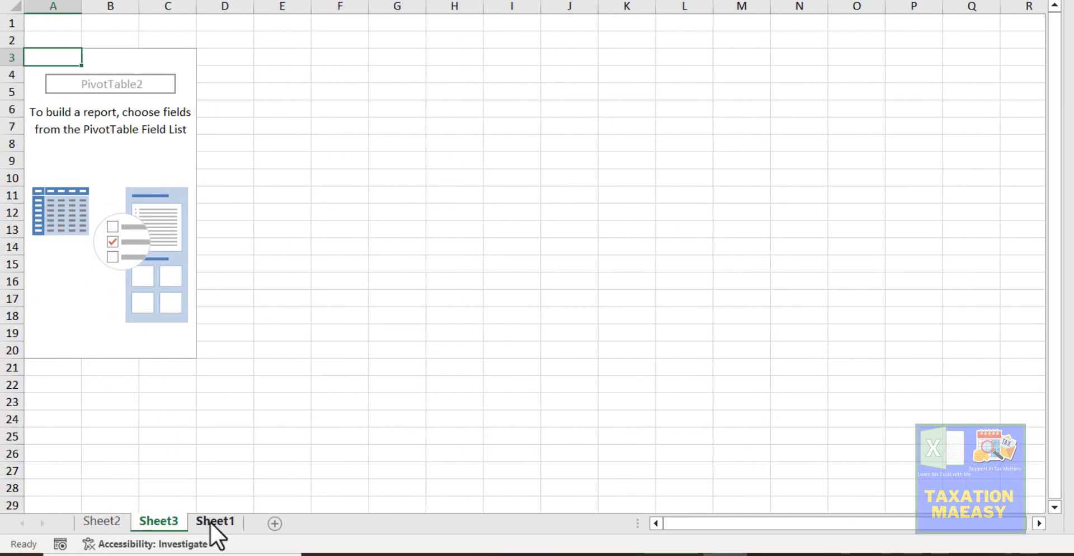
Step: Examine the Units, Unit Price and Total of the first order in the source data on Sheet1
click(211, 522)
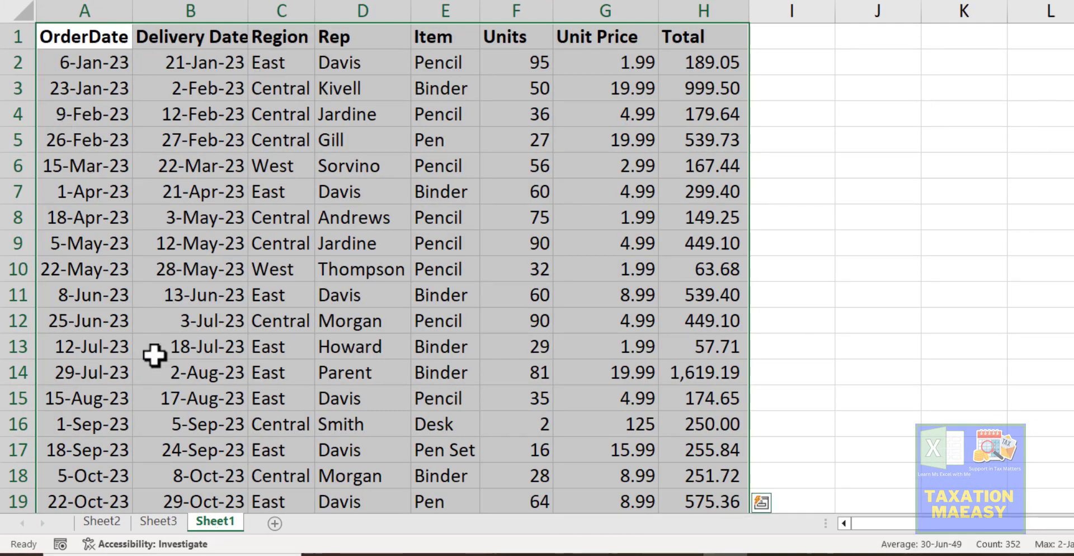
click(154, 519)
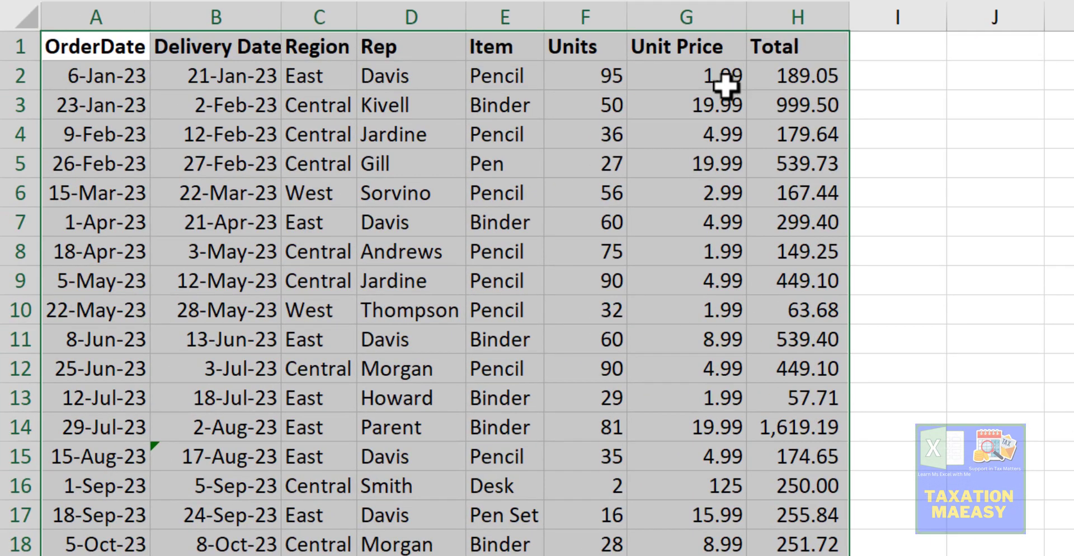
click(596, 79)
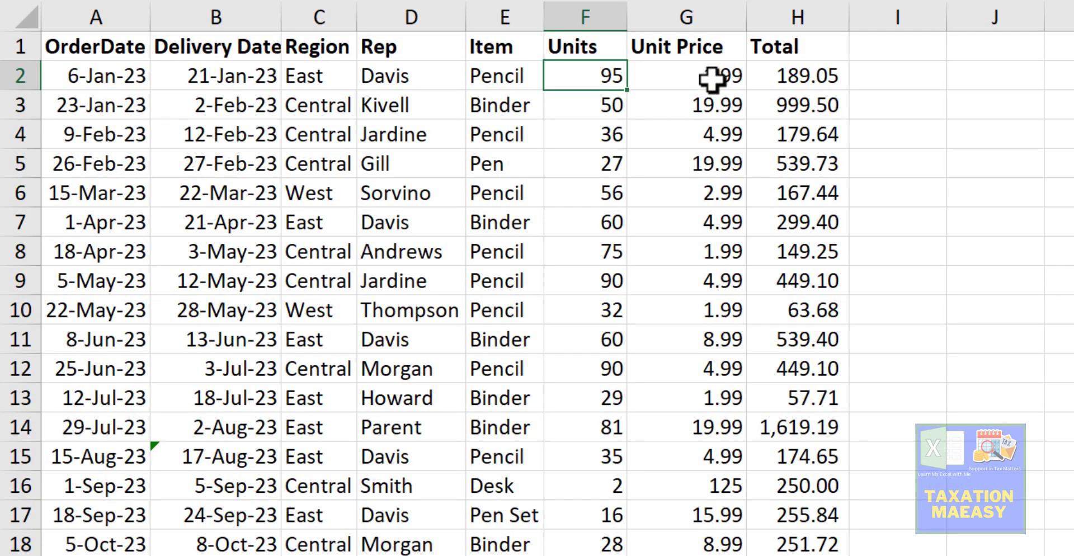
drag(721, 78, 796, 76)
click(802, 76)
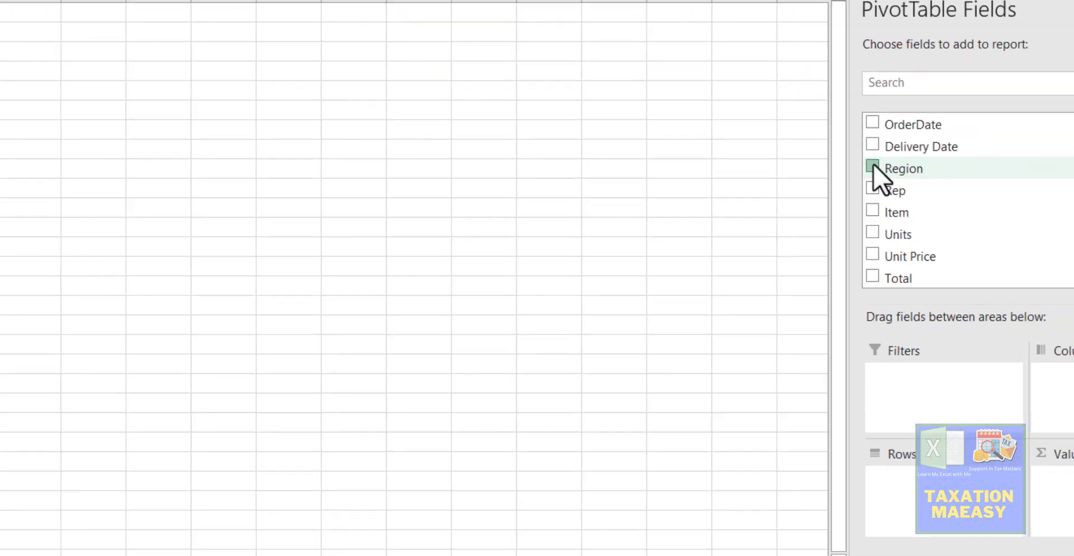
Step: Place the Region field in the PivotTable's Rows area and the Total field in its Values area
drag(875, 167, 808, 529)
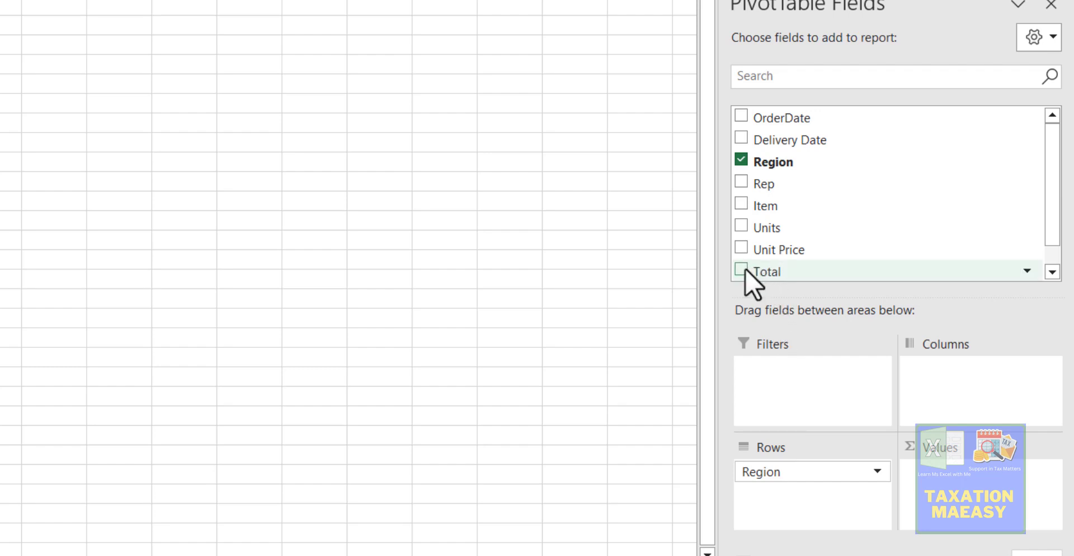
drag(744, 268, 987, 538)
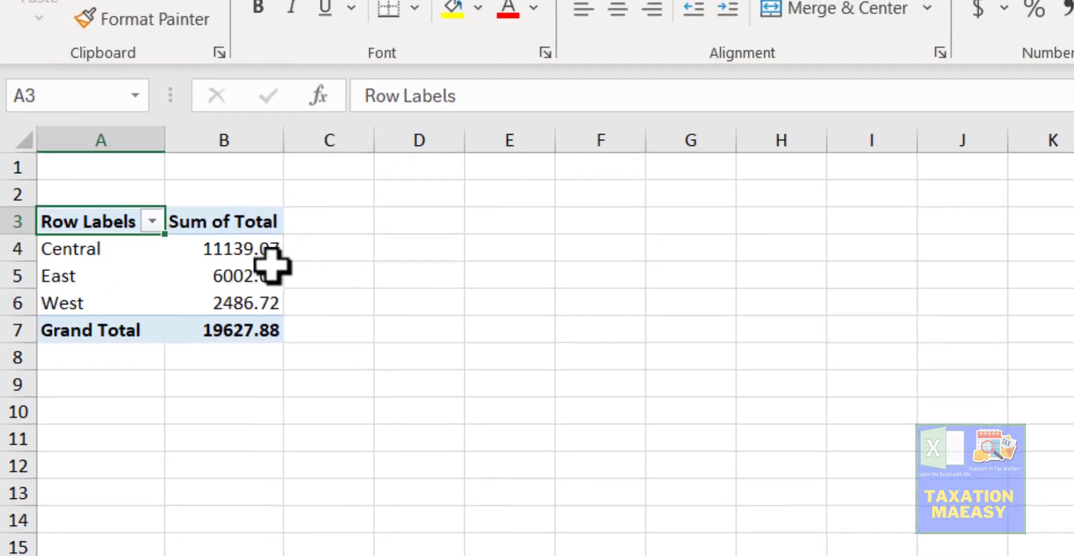
Step: Format the Sum of Total values as Number with 2 decimal places and a 1000 separator
click(247, 249)
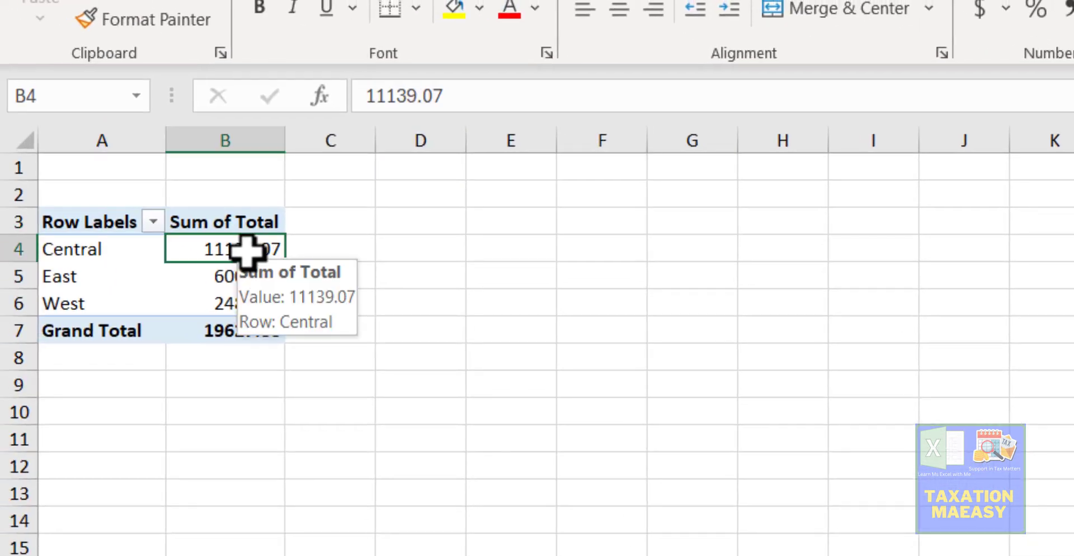
right_click(247, 250)
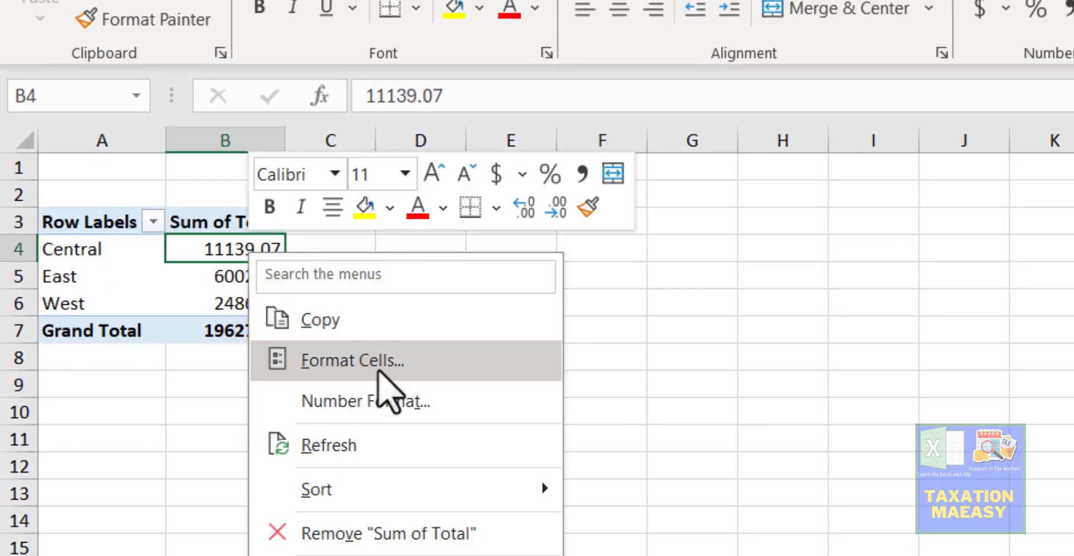
click(381, 399)
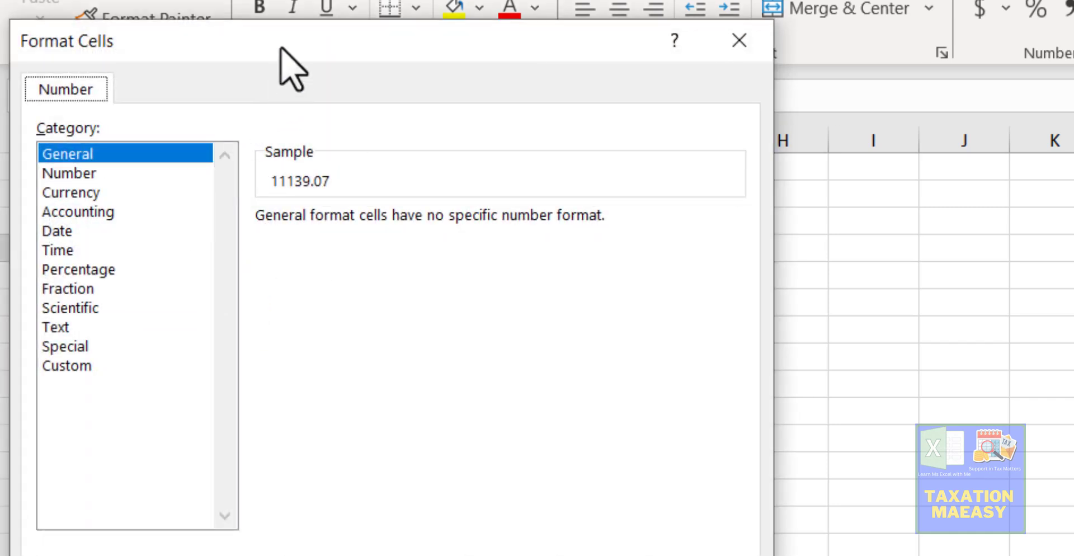
drag(271, 48, 846, 200)
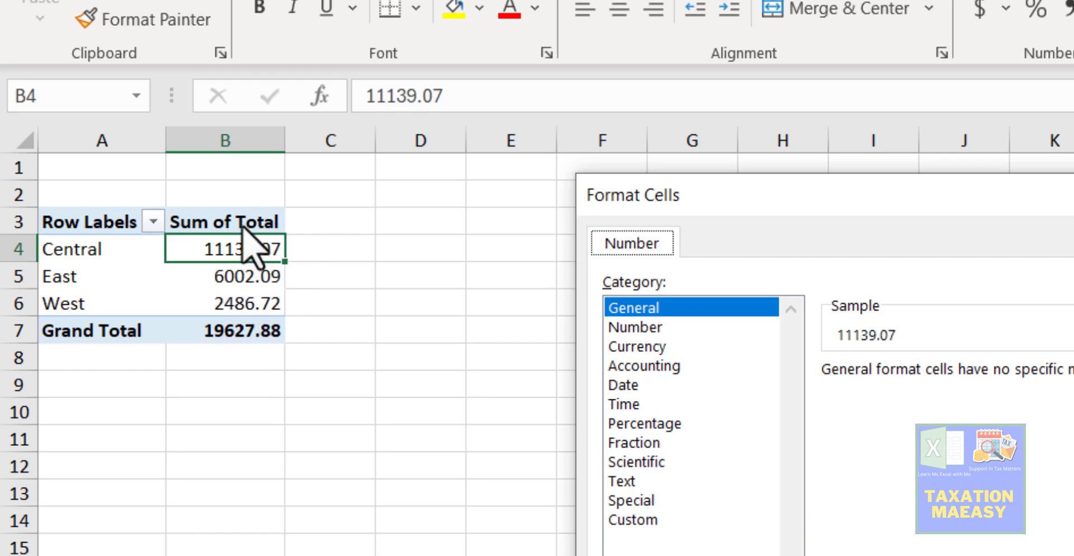
click(637, 327)
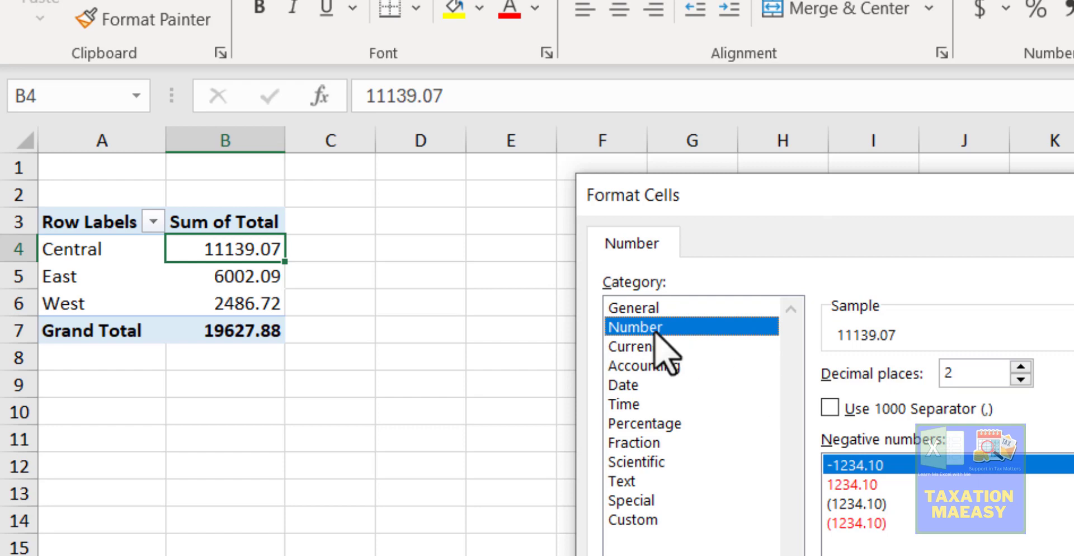
click(860, 408)
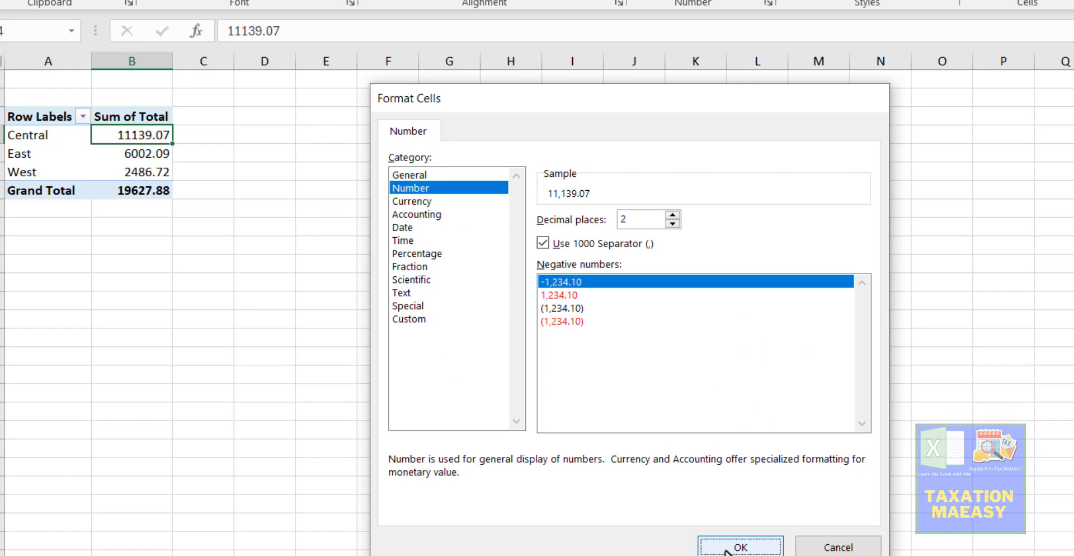
click(729, 547)
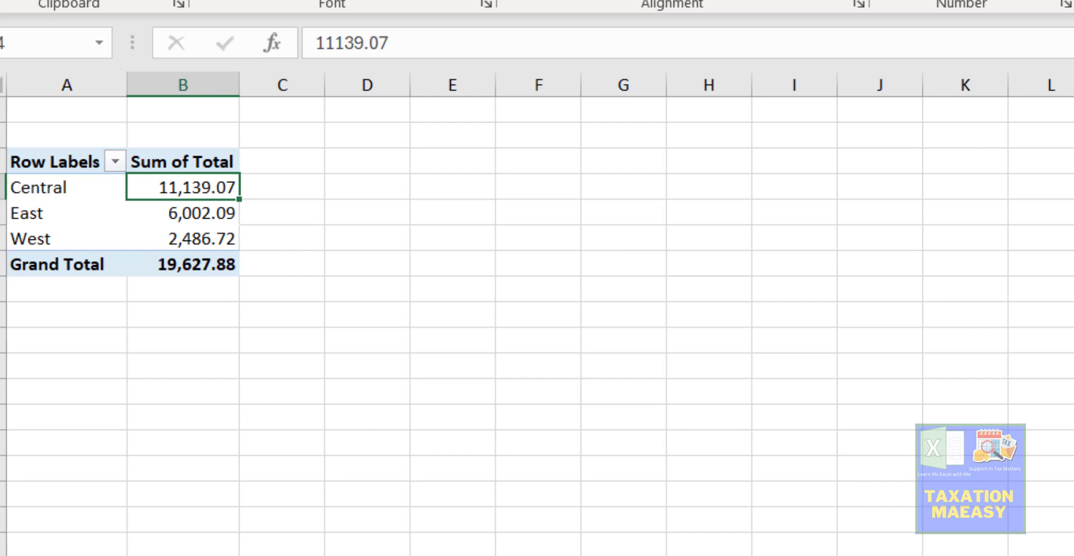
Step: Review the Rep, Unit Price and Total columns in the source data, then return to the PivotTable on Sheet3
click(313, 554)
drag(489, 292, 504, 555)
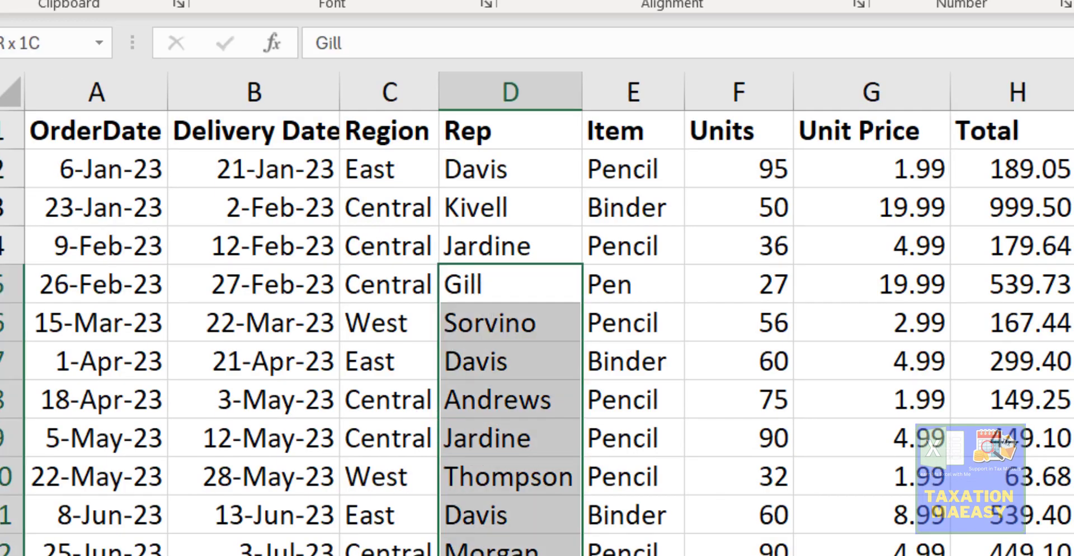
drag(401, 252, 503, 555)
drag(982, 428, 982, 541)
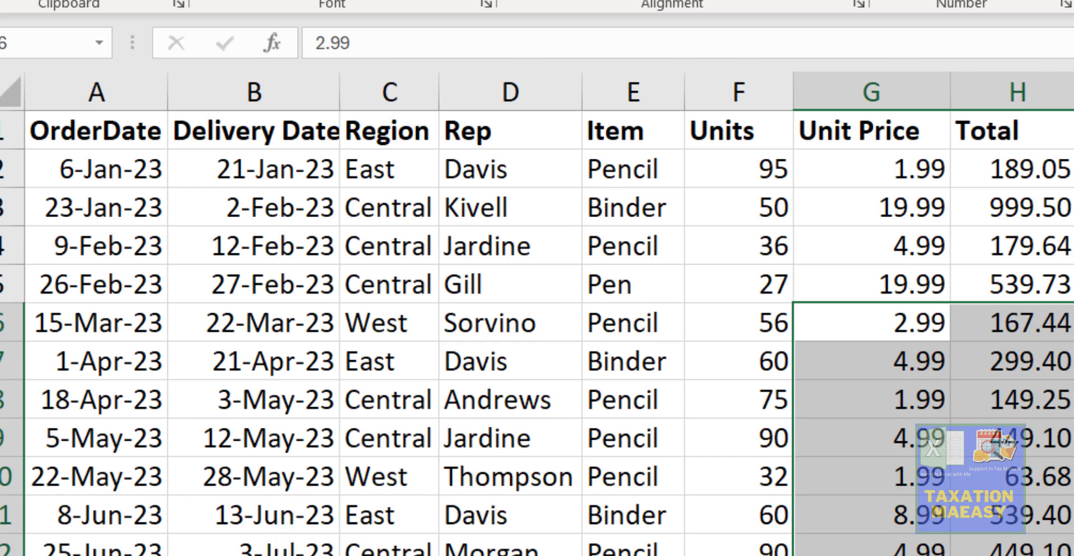
key(ctrl+Page_Up)
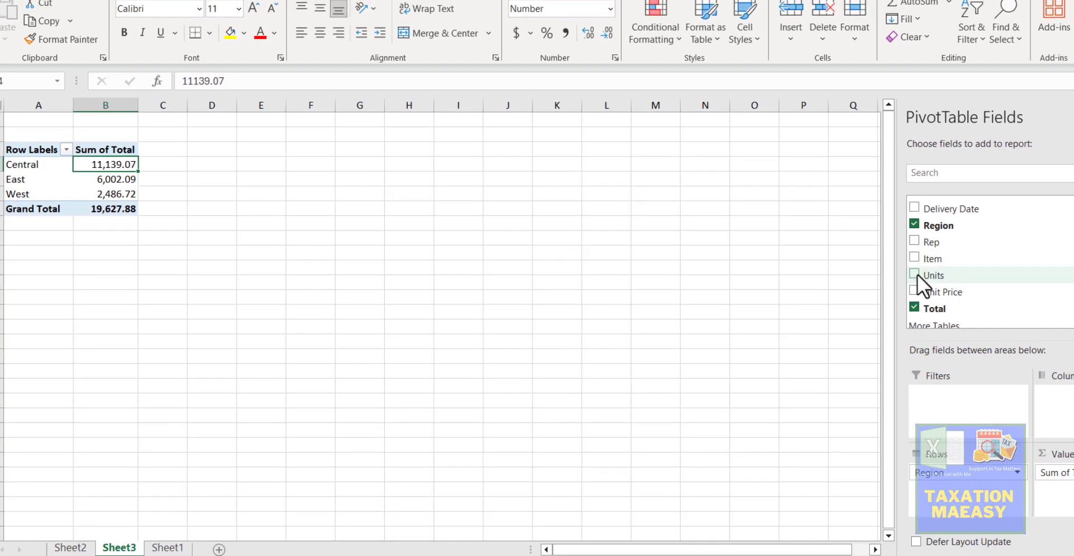
Step: Add the Item field to the Rows area beneath Region and check the Central region's Binder and Pencil totals
drag(918, 272, 984, 514)
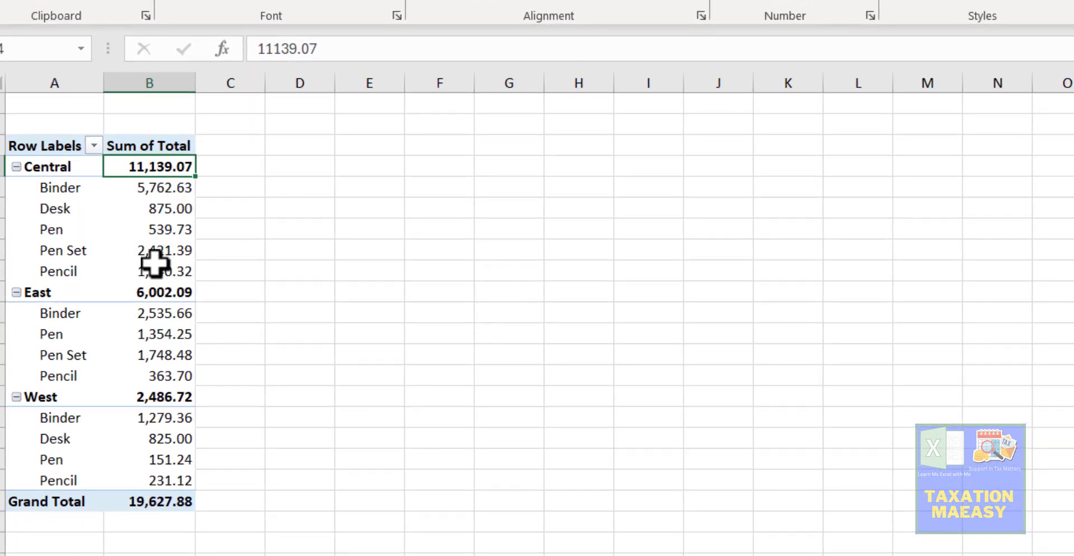
click(173, 190)
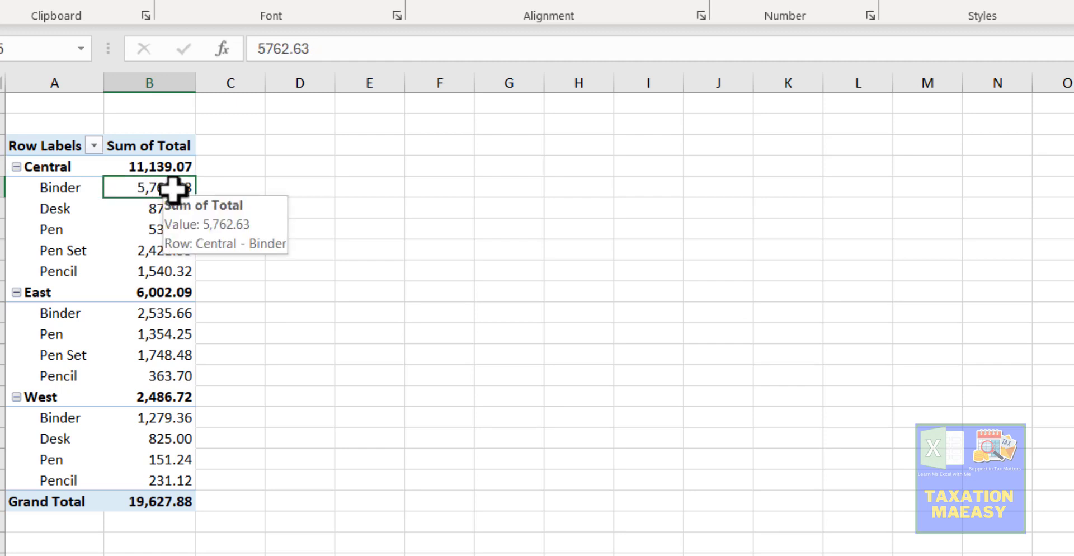
click(163, 275)
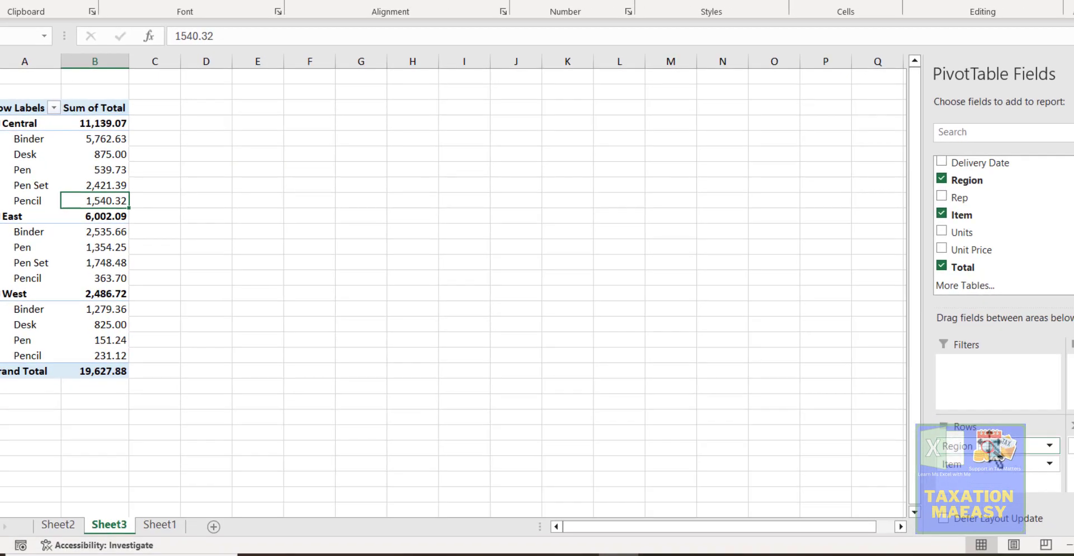
Step: Move the Region field from Rows to Filters and filter the PivotTable to Central only, with multiple-item selection enabled
drag(990, 448, 998, 386)
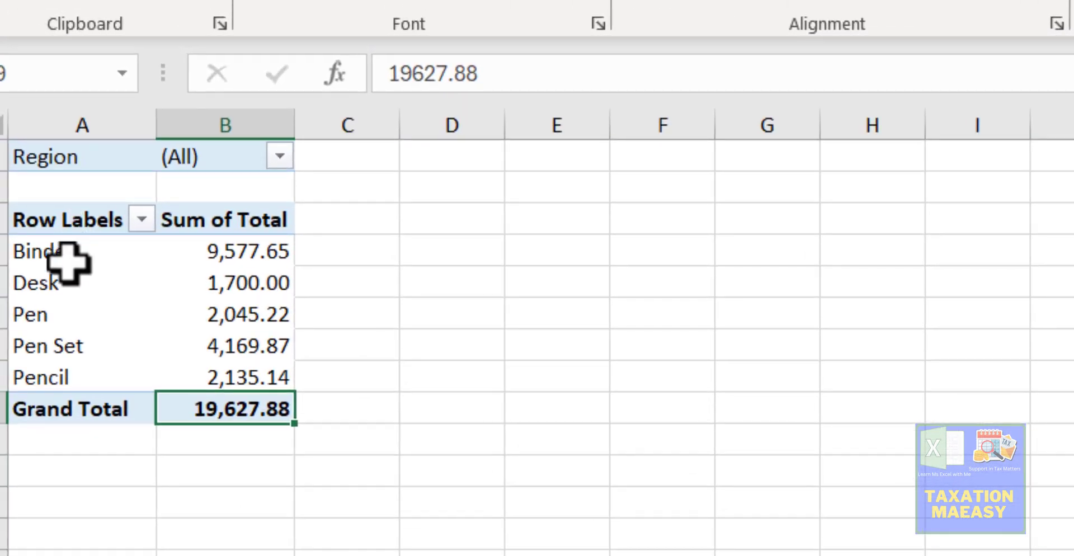
click(280, 157)
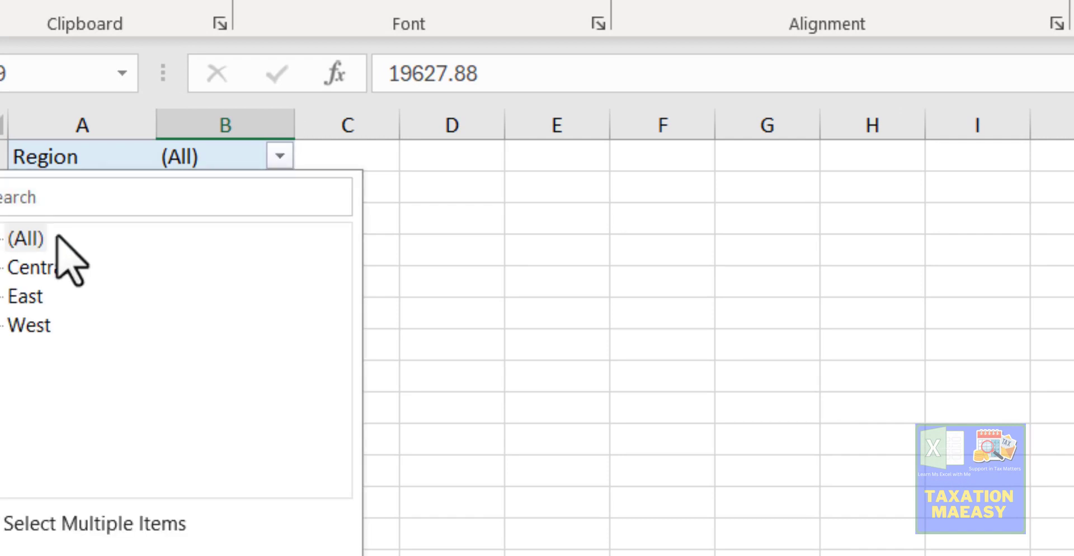
click(26, 526)
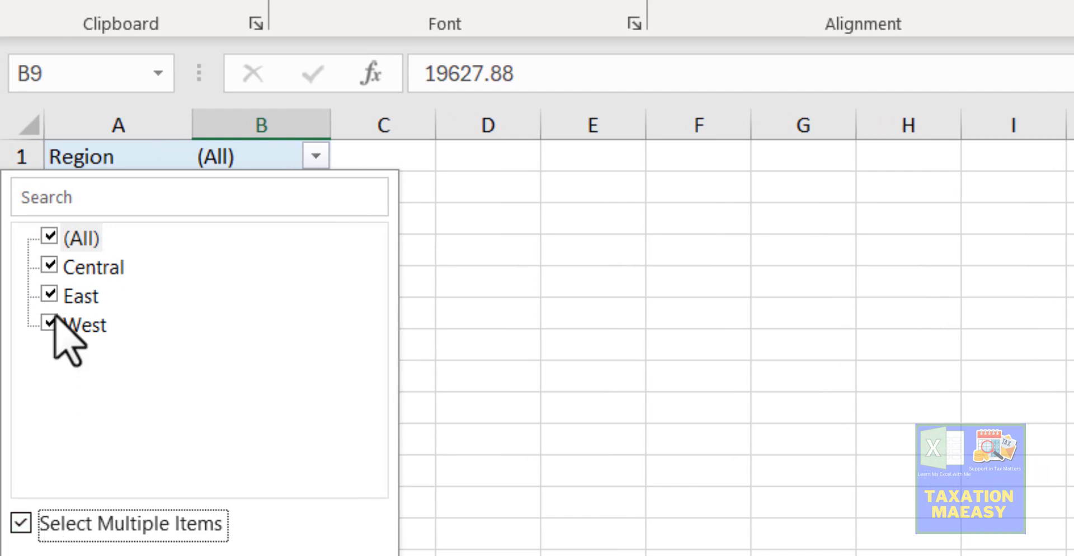
click(50, 238)
click(49, 266)
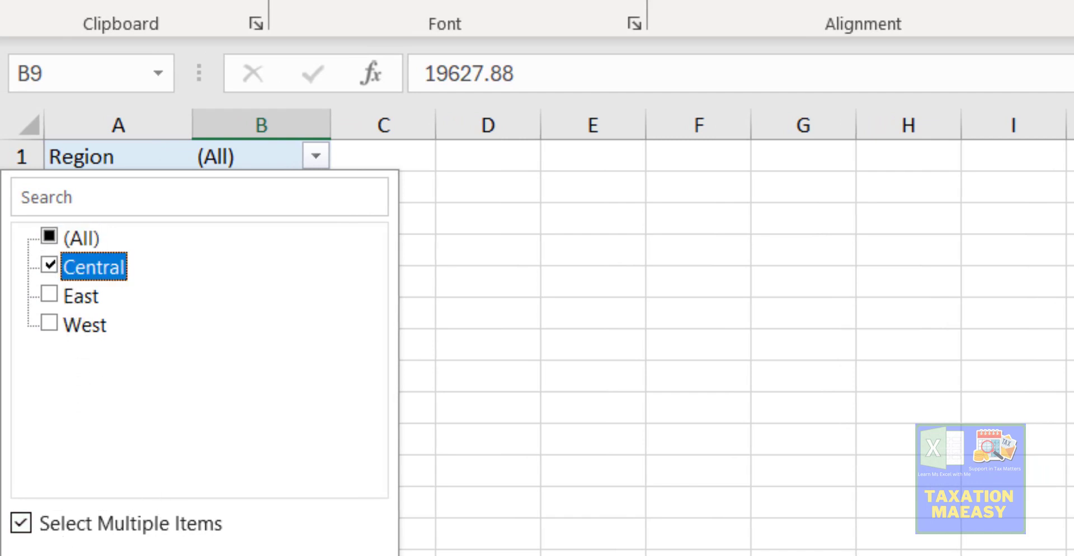
click(246, 538)
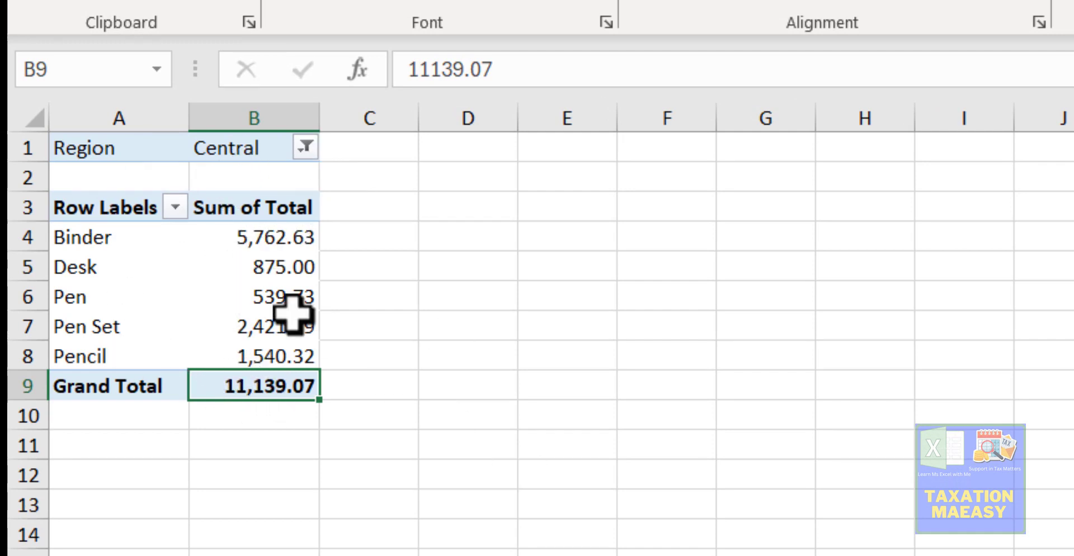
Step: Reset the PivotTable's Region filter to (All) so that every region is included
click(306, 148)
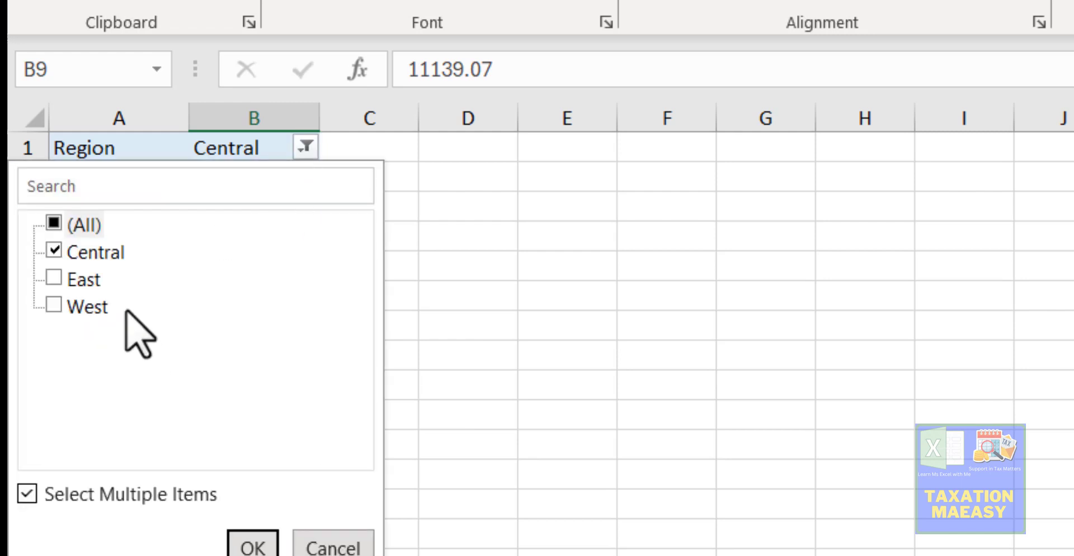
click(65, 256)
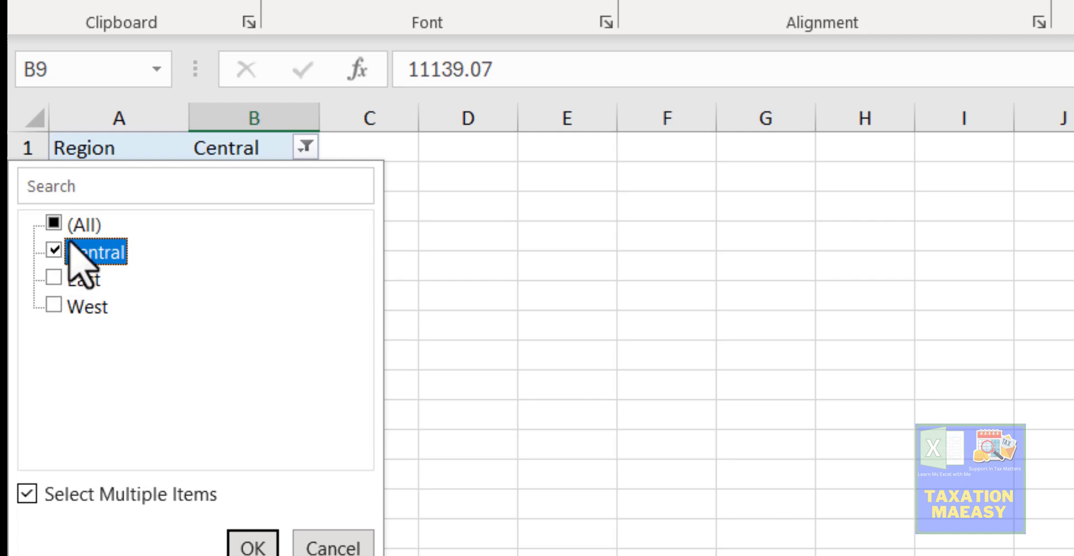
click(60, 223)
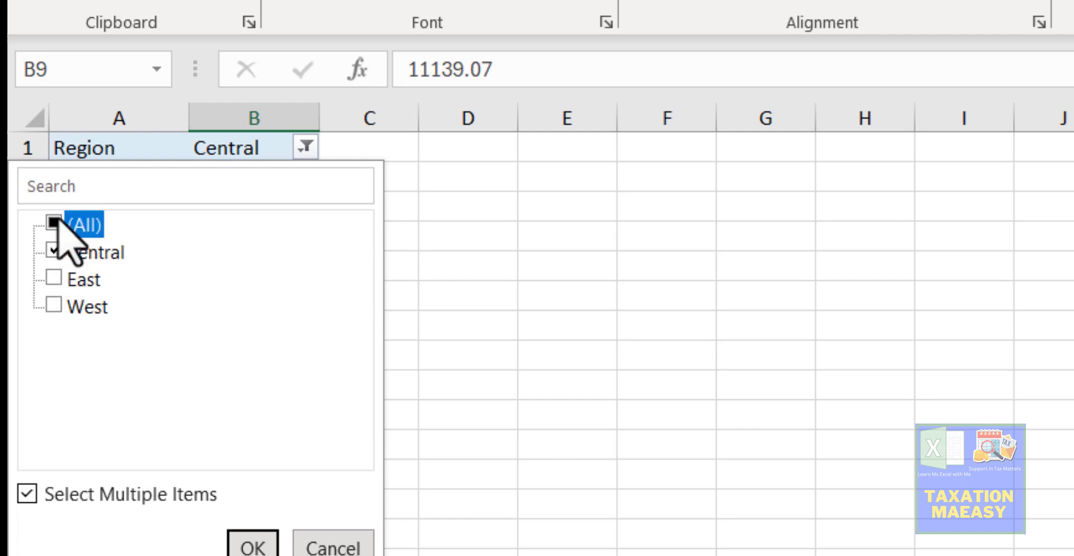
click(252, 543)
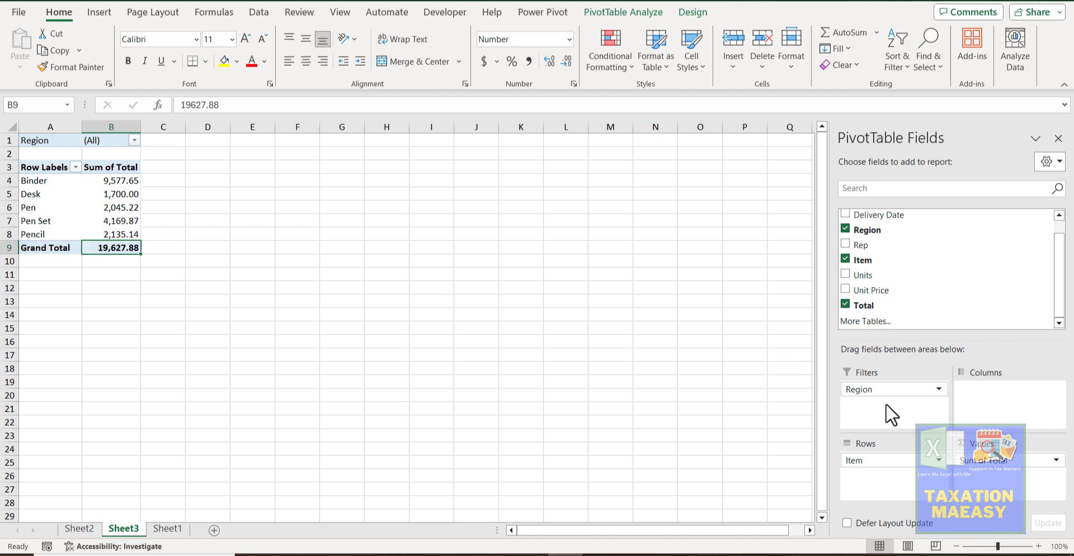
Step: Move the Region field from Filters to Columns and check the grand totals for Central and East
drag(892, 390, 1037, 430)
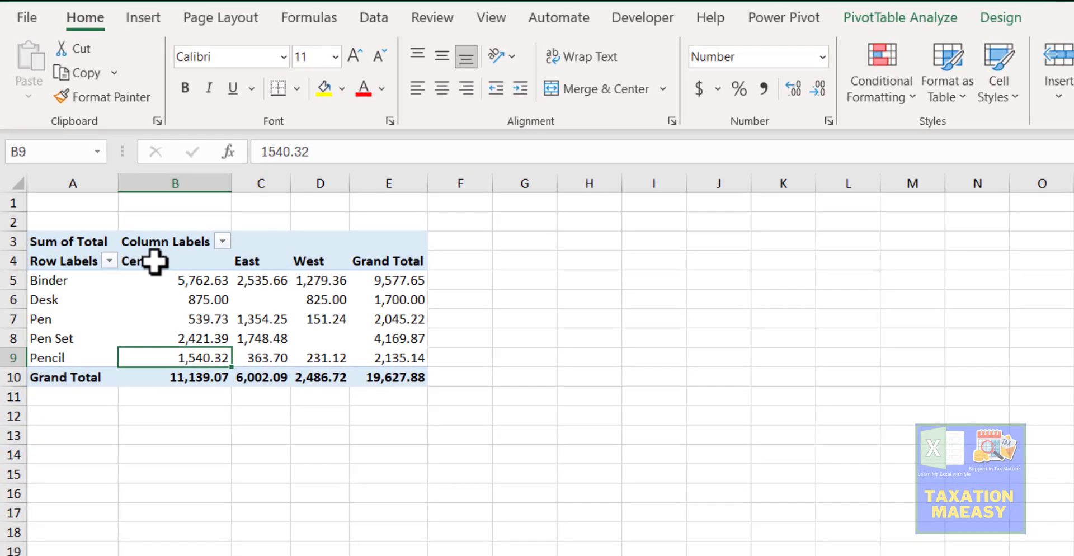
drag(163, 259, 335, 319)
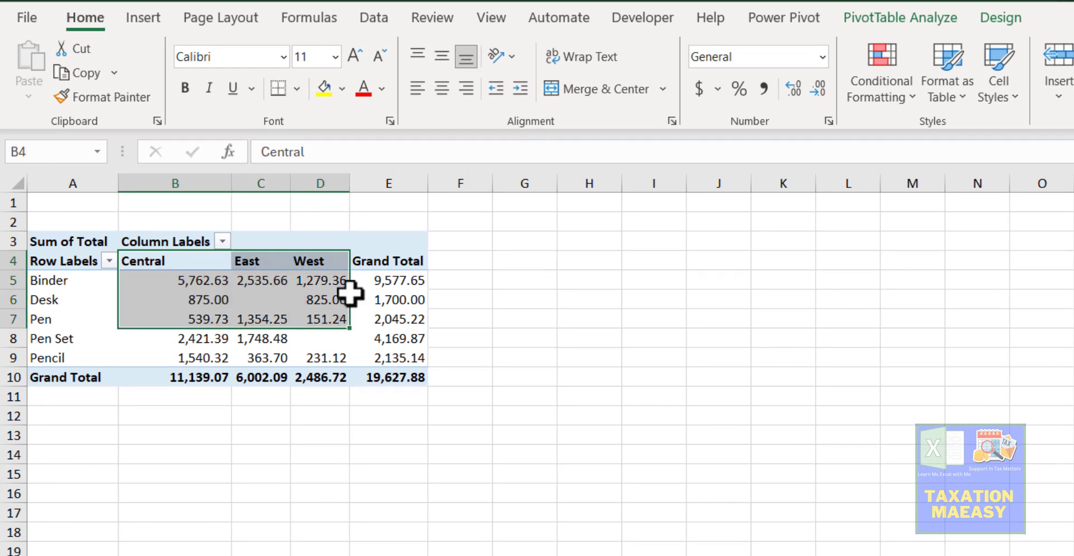
click(149, 264)
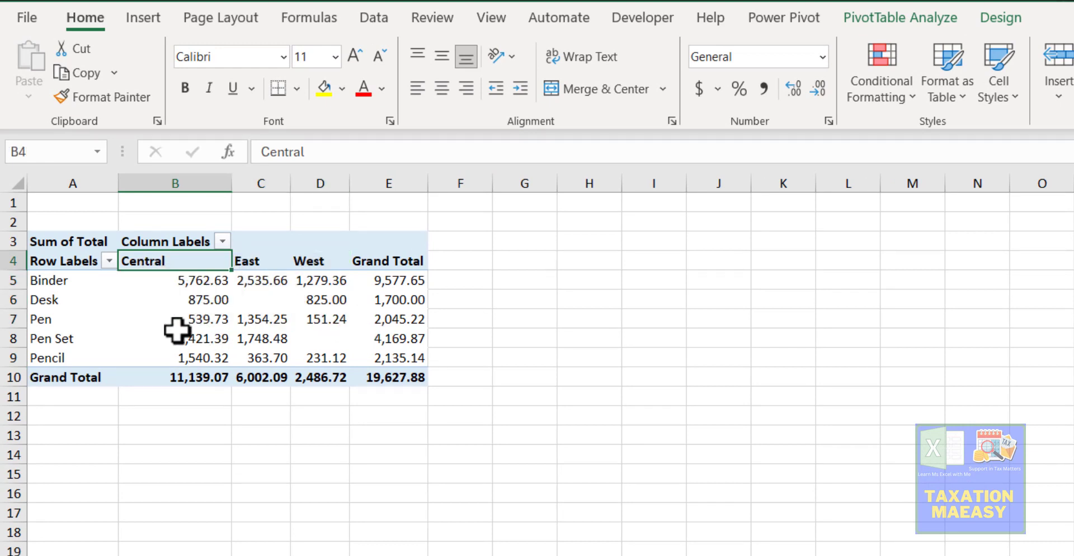
click(187, 371)
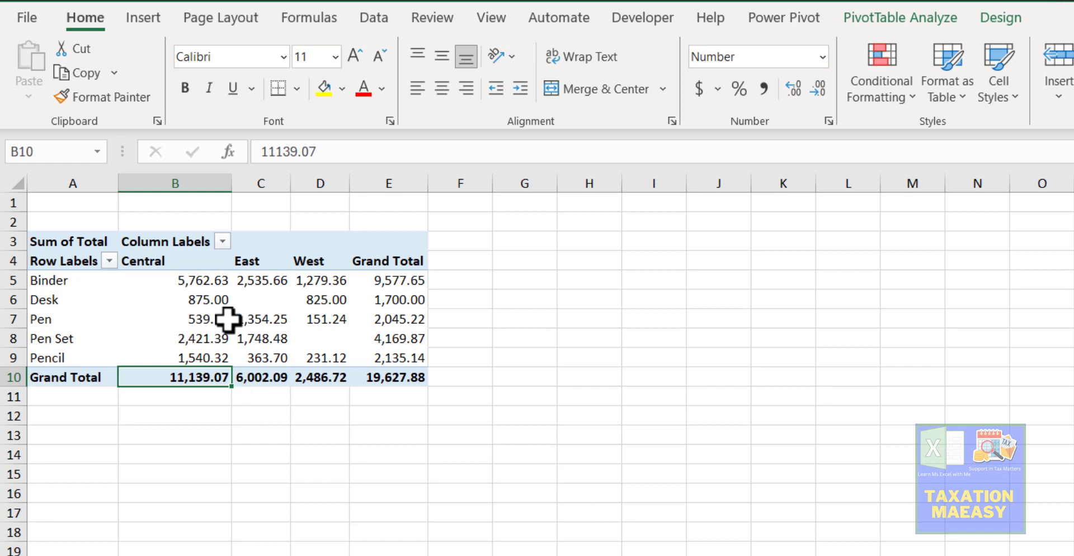
click(255, 264)
click(264, 379)
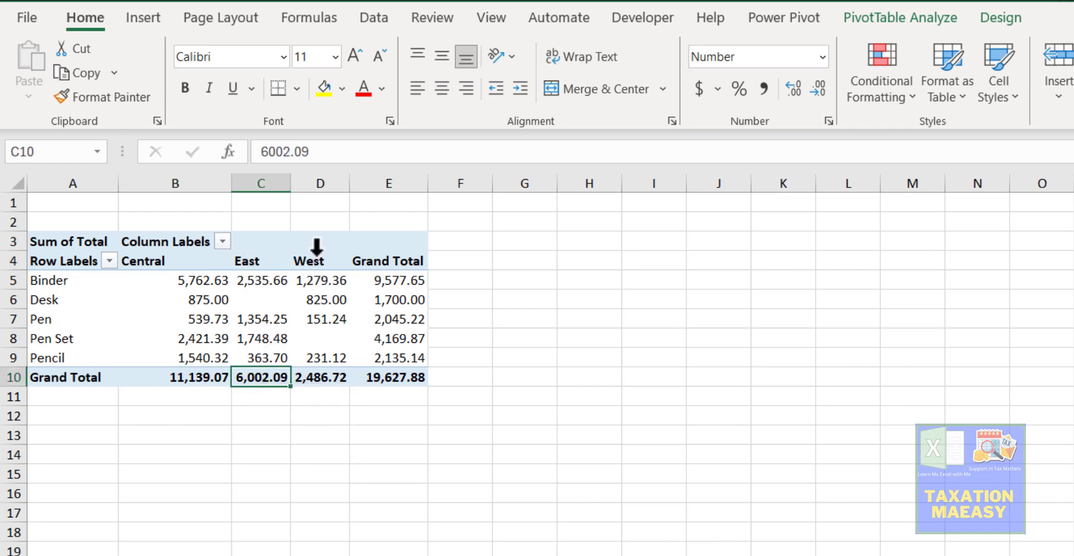
click(316, 259)
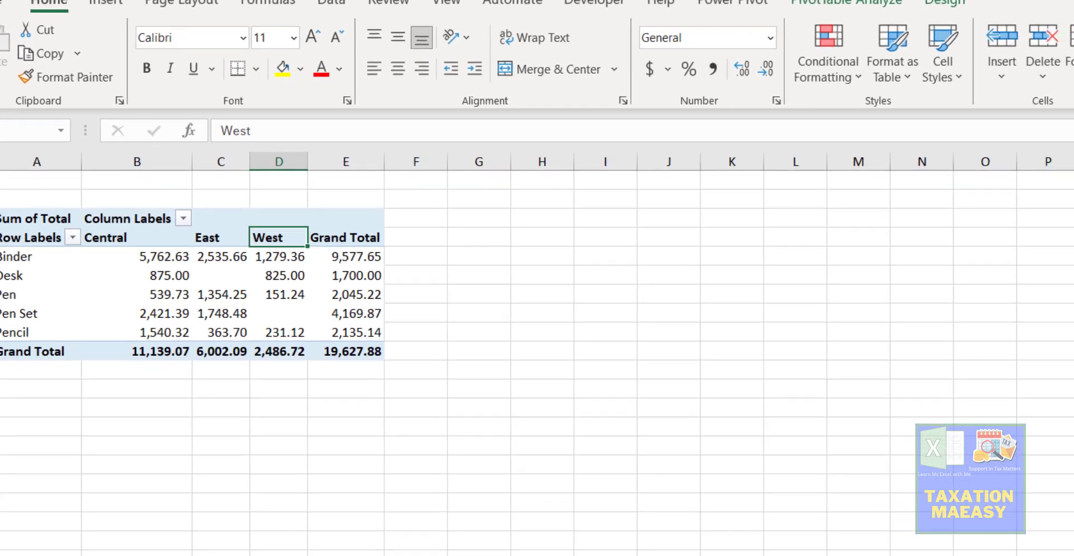
Step: Replace the Item field with Rep in the Rows area and check the overall grand total
drag(855, 462, 920, 256)
drag(790, 174, 856, 467)
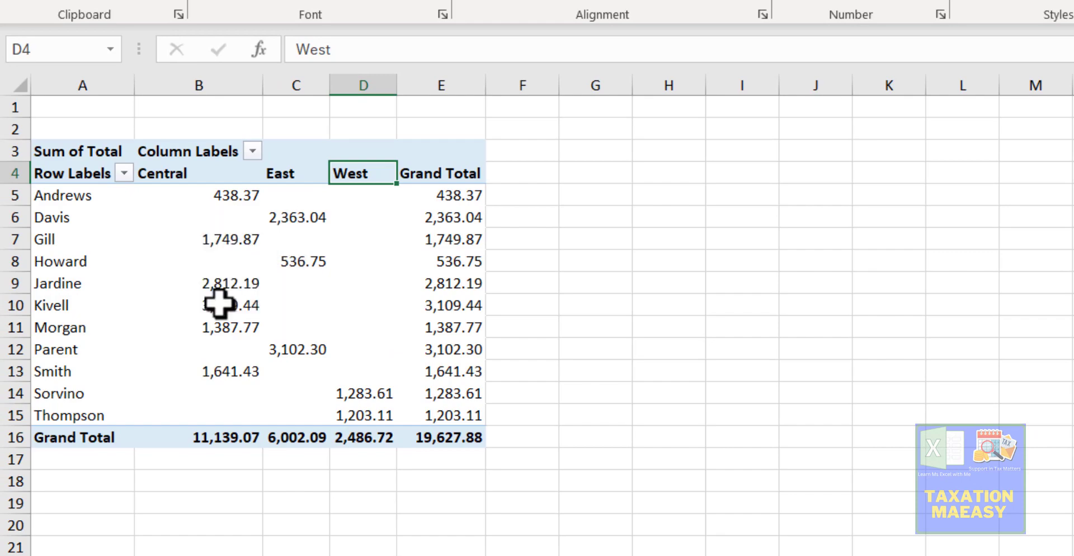
click(404, 432)
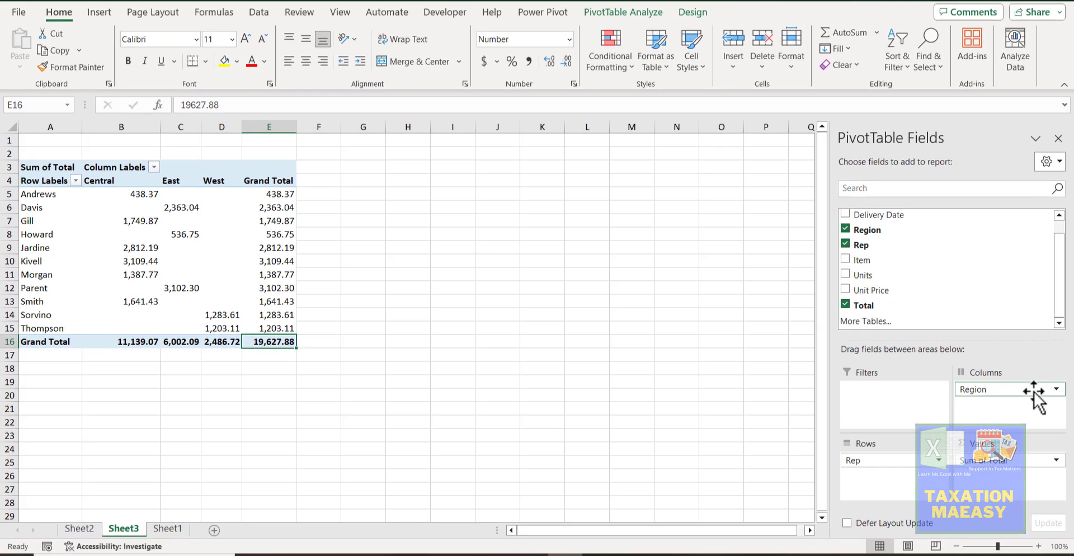
Step: Remove Region and Rep from the PivotTable layout and add the OrderDate field to Rows
drag(1038, 392, 1002, 330)
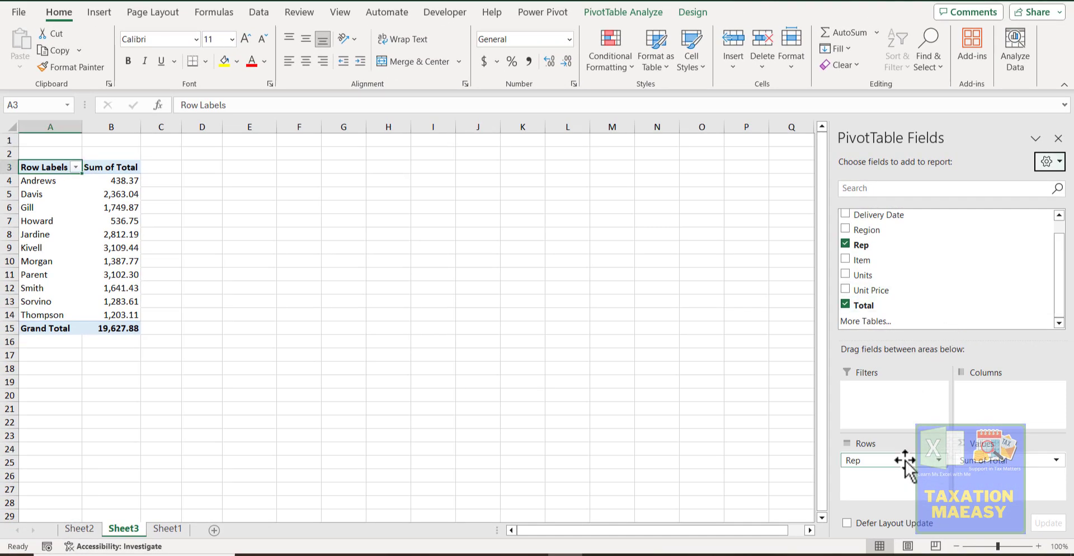
drag(903, 461, 879, 235)
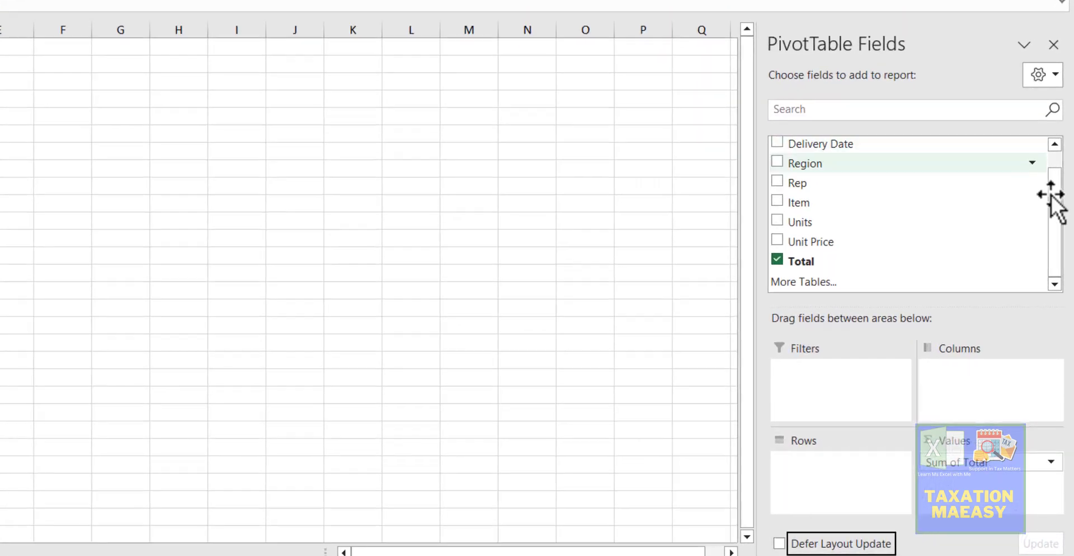
click(1054, 143)
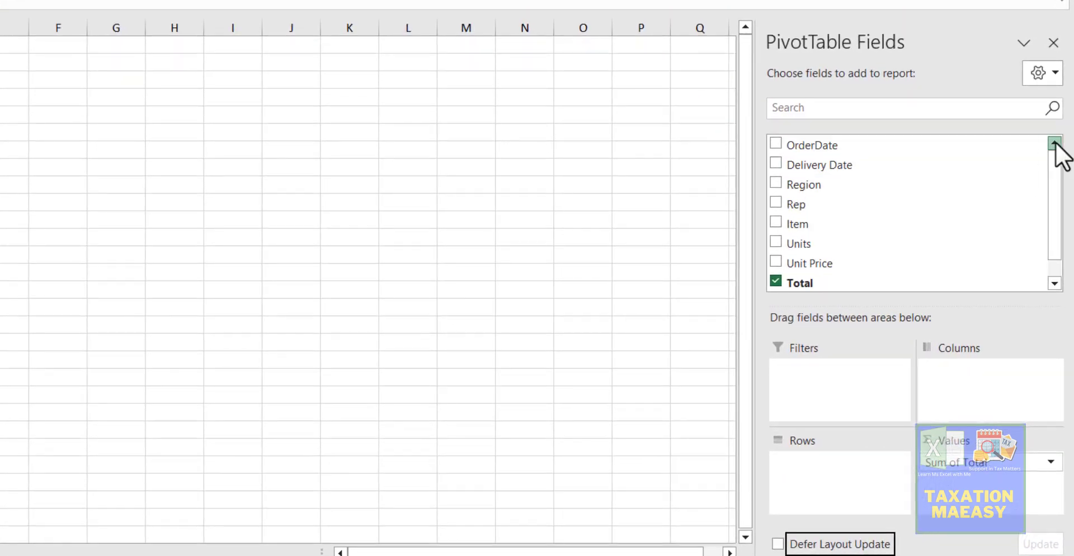
drag(805, 145, 838, 492)
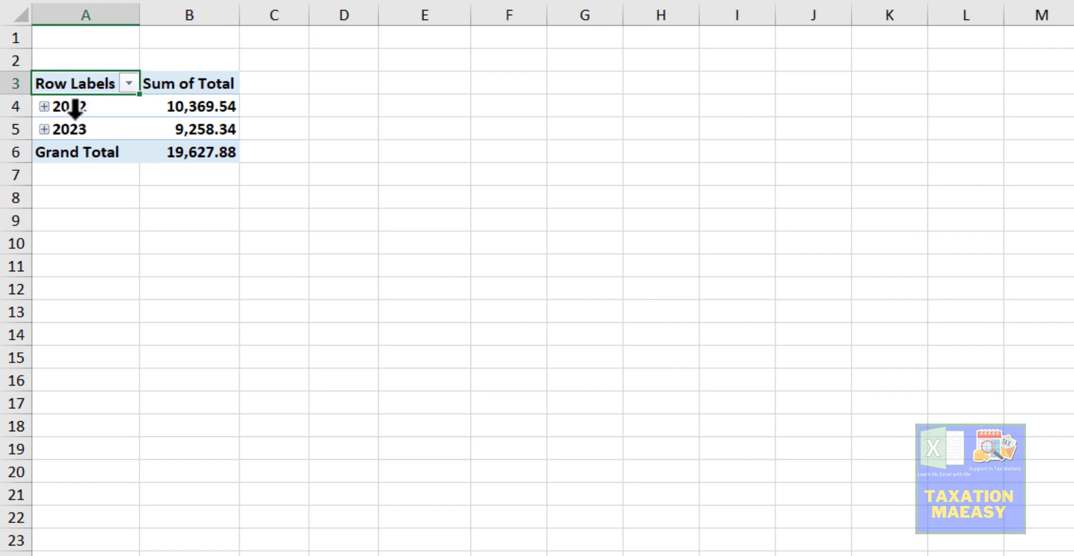
Step: Ungroup the OrderDate row labels so the PivotTable lists individual order dates
click(75, 108)
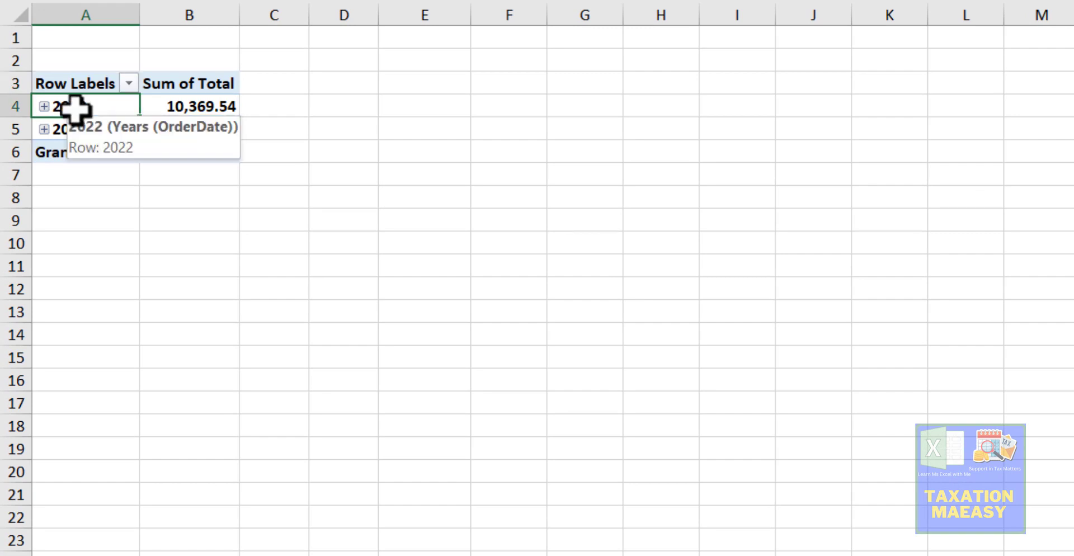
right_click(75, 108)
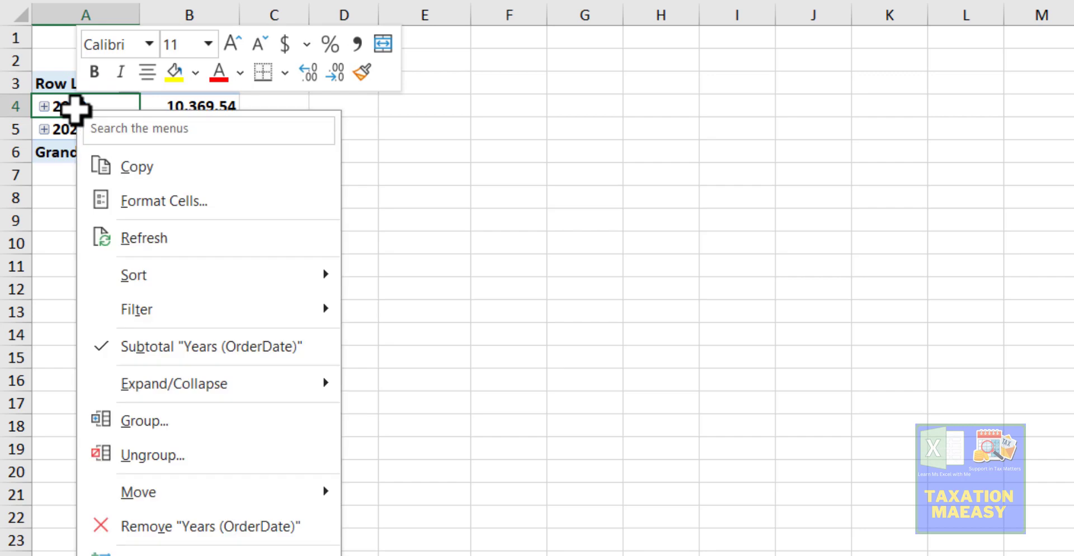
click(176, 468)
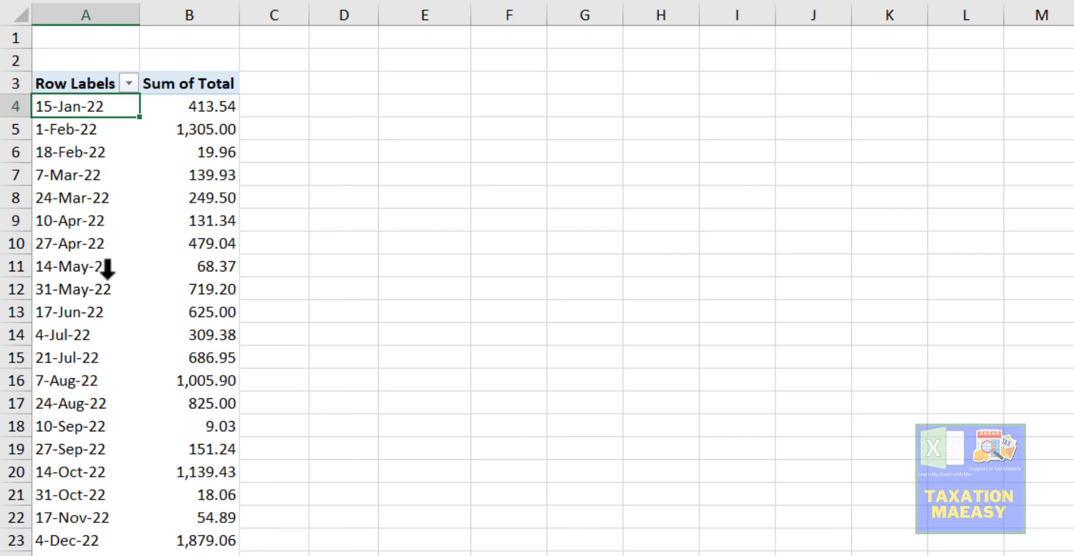
Step: Group the OrderDate row labels by Months, keeping the automatic start and end dates
click(72, 246)
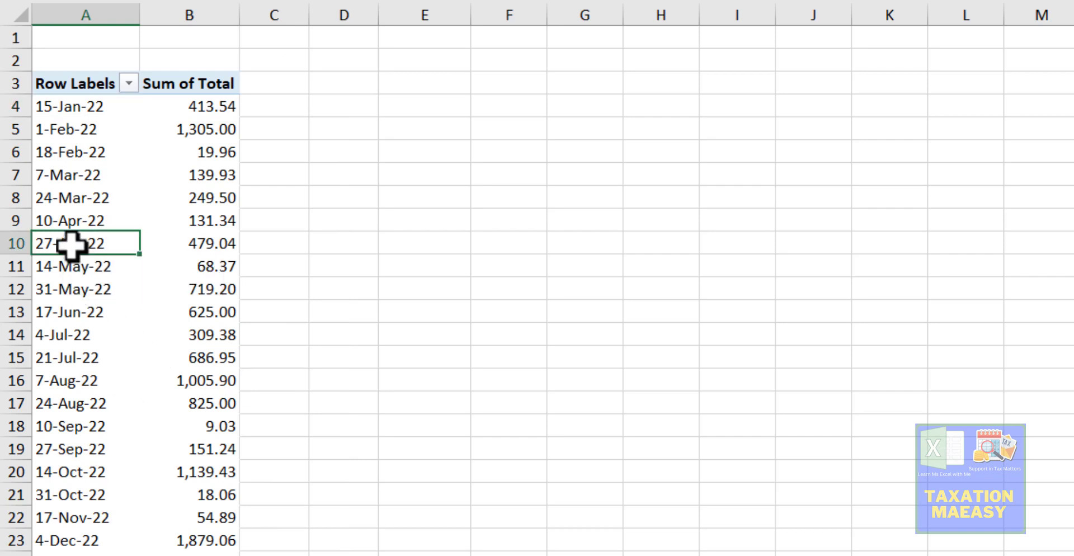
right_click(71, 246)
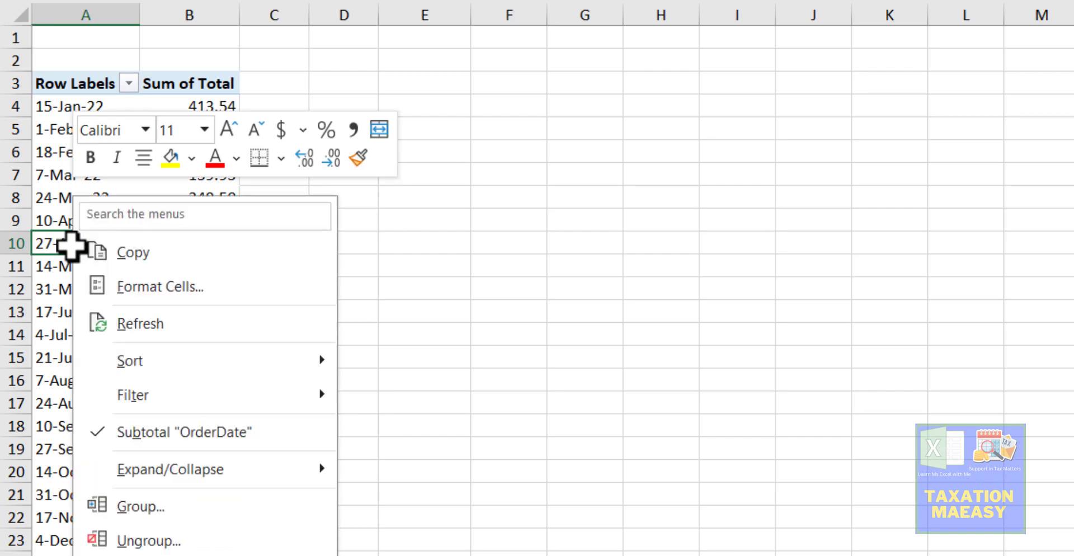
click(238, 506)
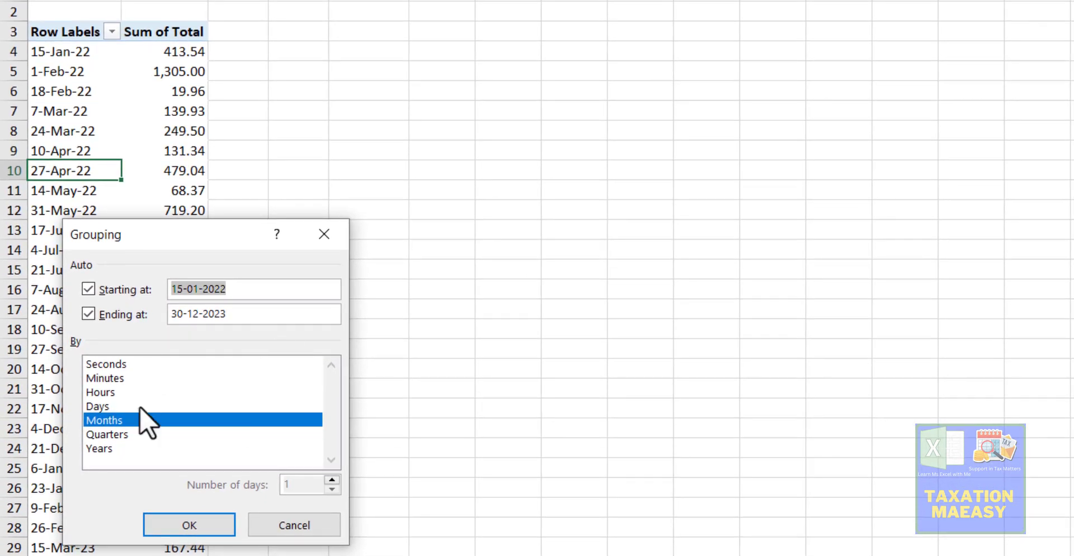
click(189, 524)
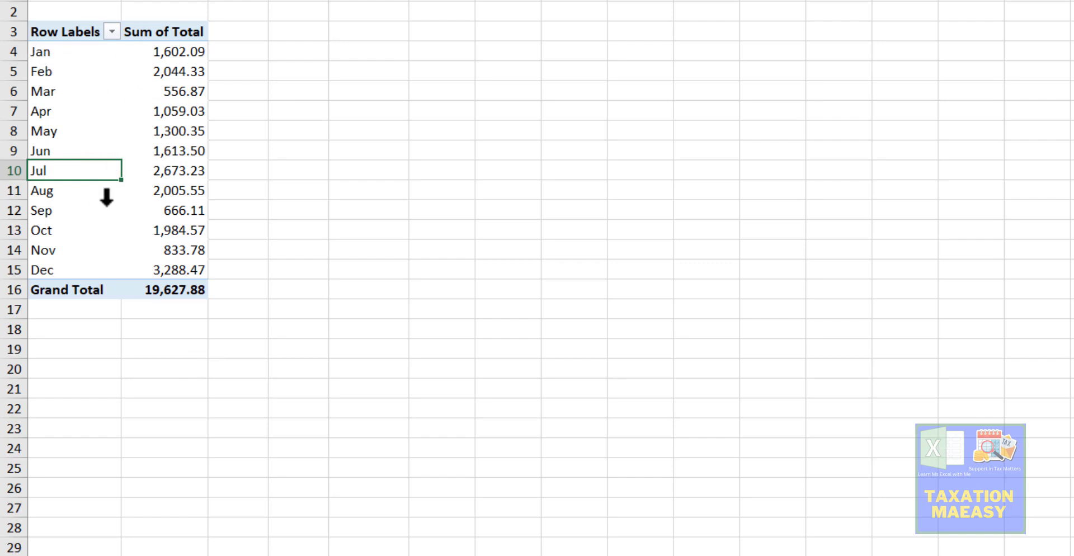
Step: Regroup the OrderDate row labels by Quarters only, deselecting Months in the Grouping options
click(61, 111)
right_click(61, 110)
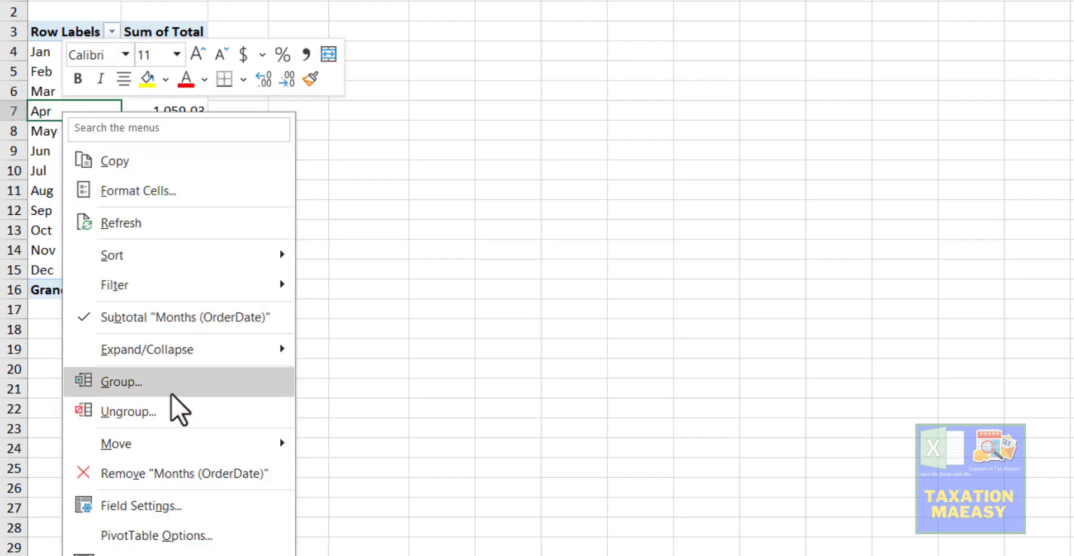
click(171, 394)
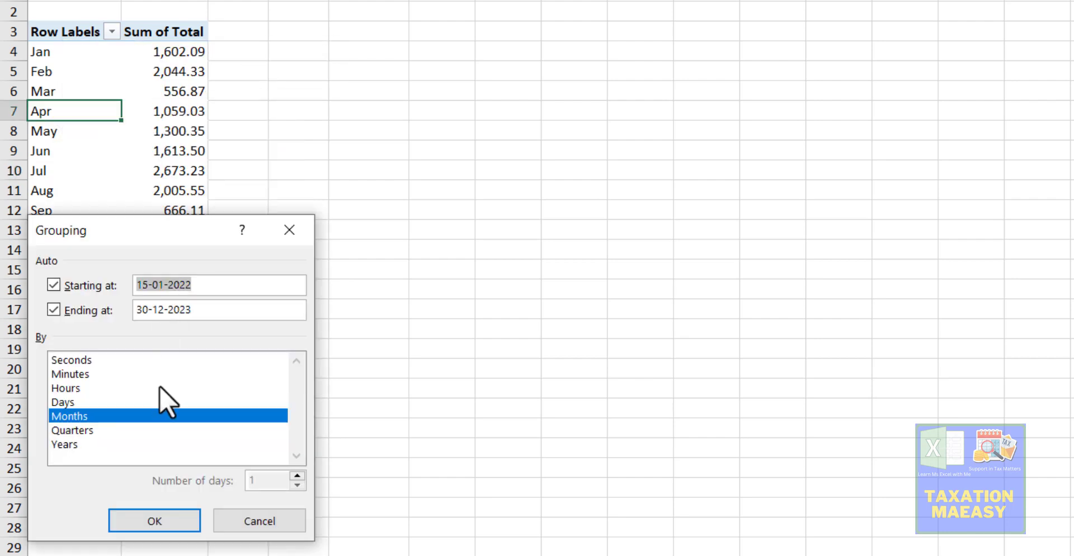
click(86, 432)
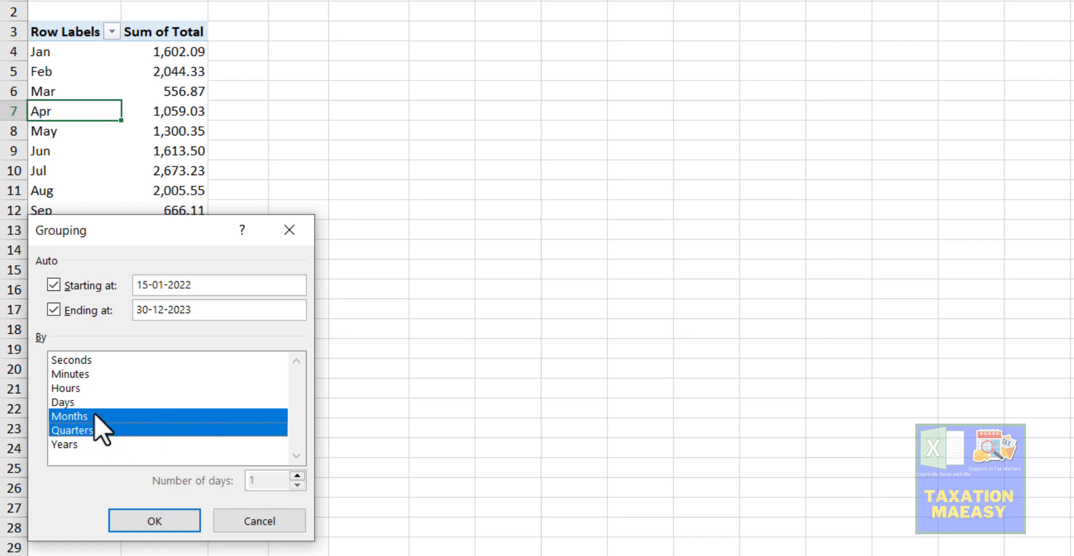
click(94, 414)
click(157, 520)
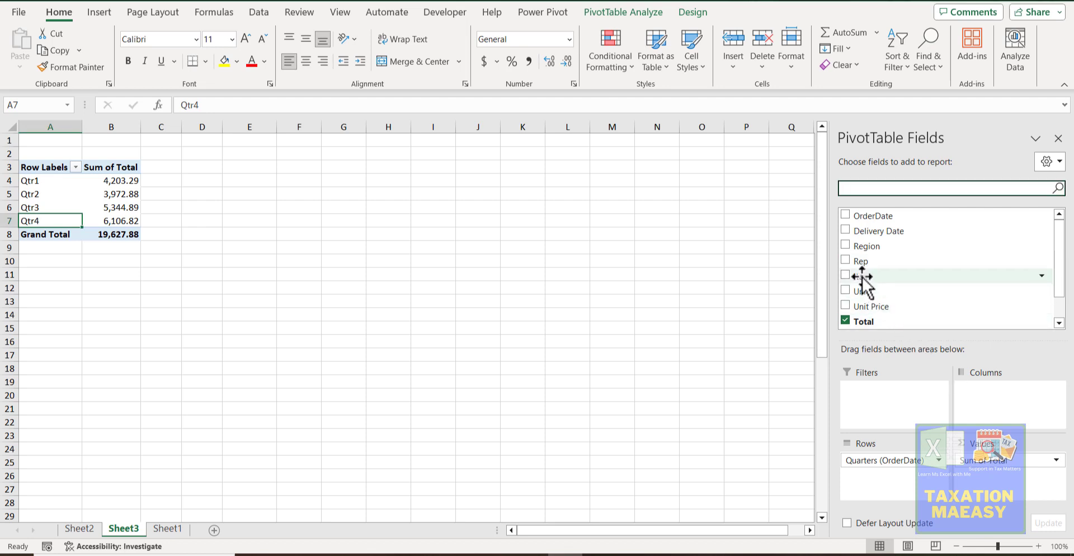
Step: Arrange the PivotTable with Rep in Rows and Quarters (OrderDate) in Columns, and review each rep's quarterly and grand totals
drag(861, 262, 1022, 422)
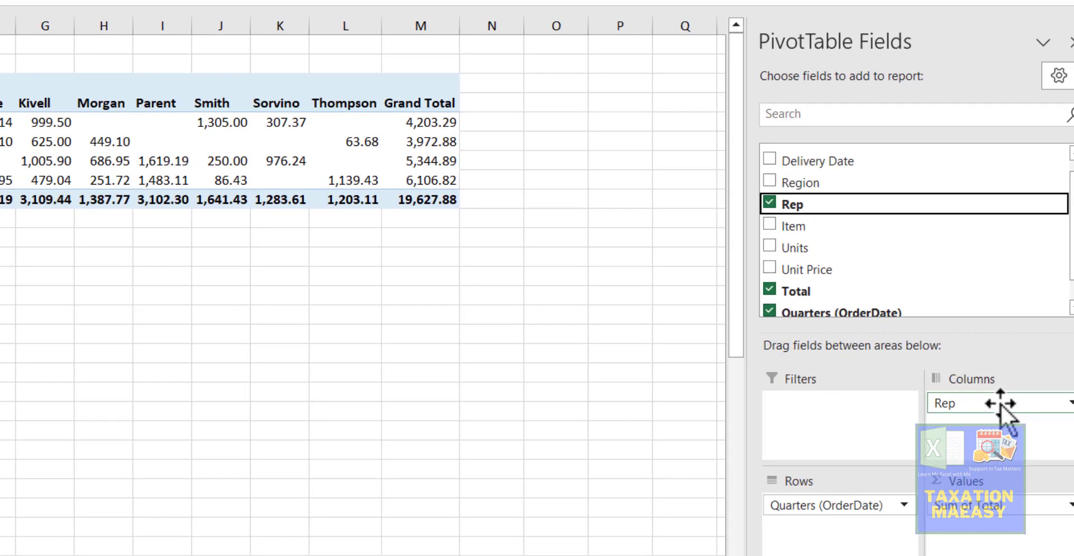
drag(1001, 403, 1041, 447)
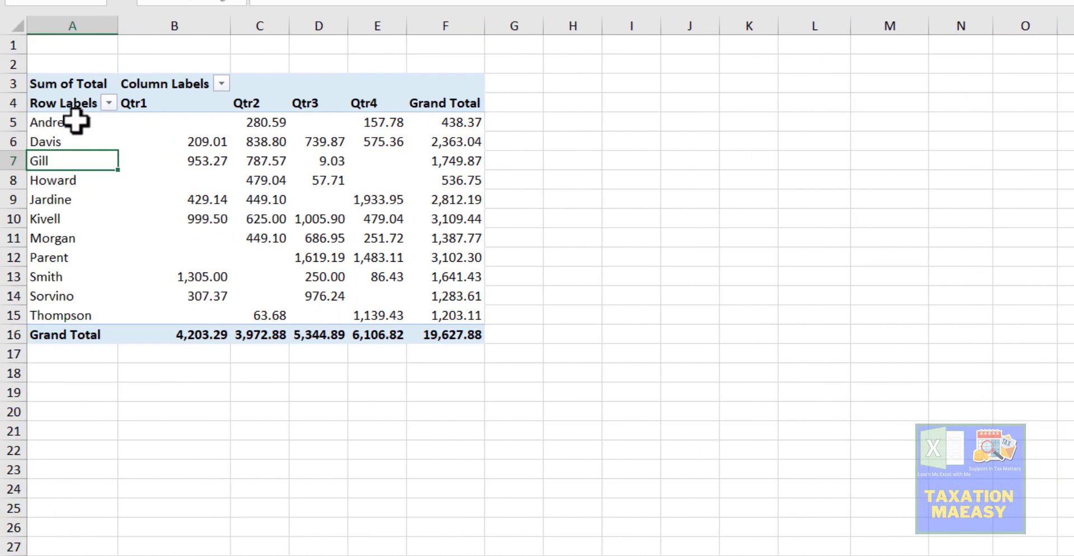
drag(75, 120, 85, 312)
drag(196, 122, 402, 322)
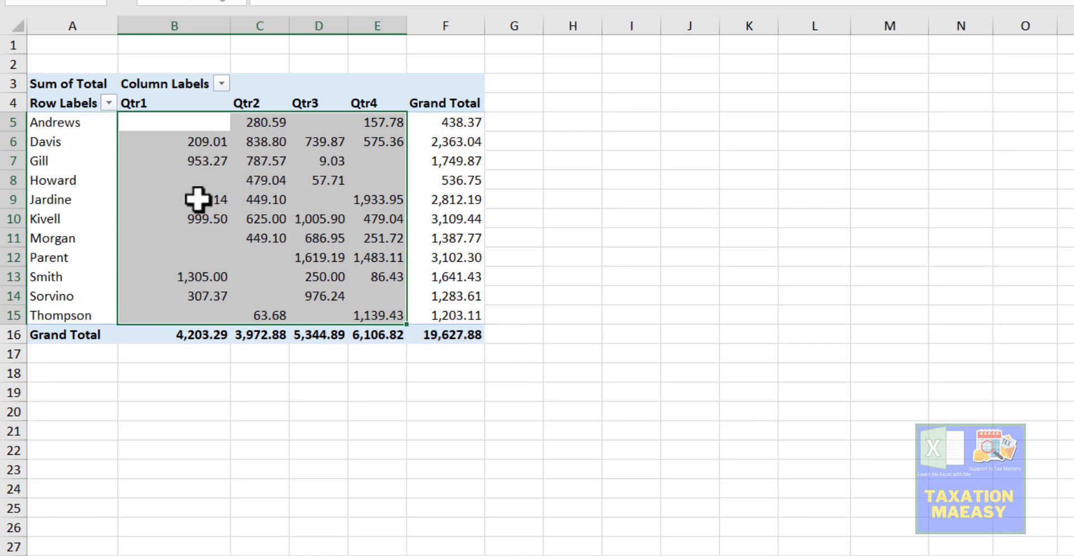
mouse_move(392, 218)
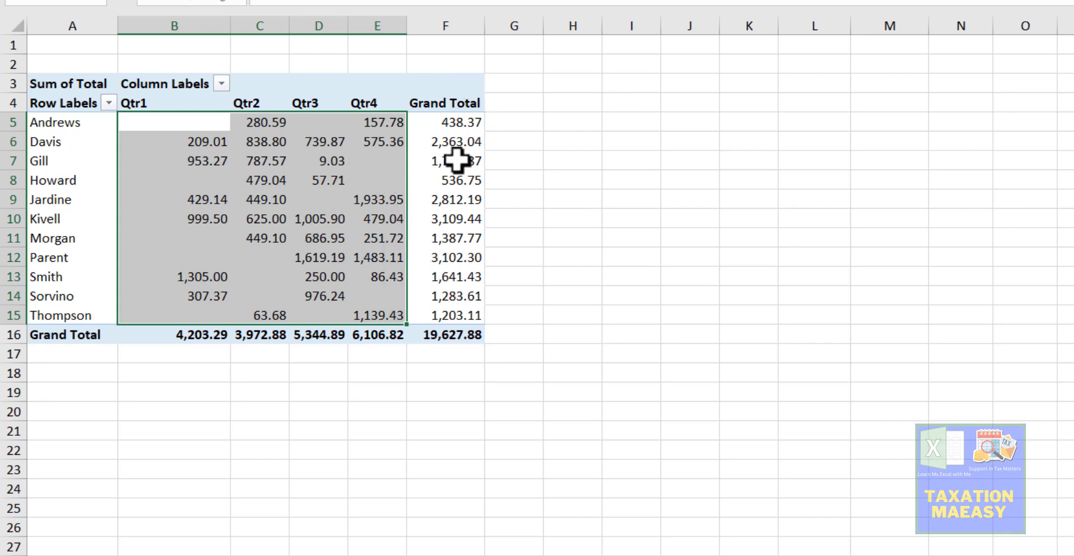
mouse_move(474, 218)
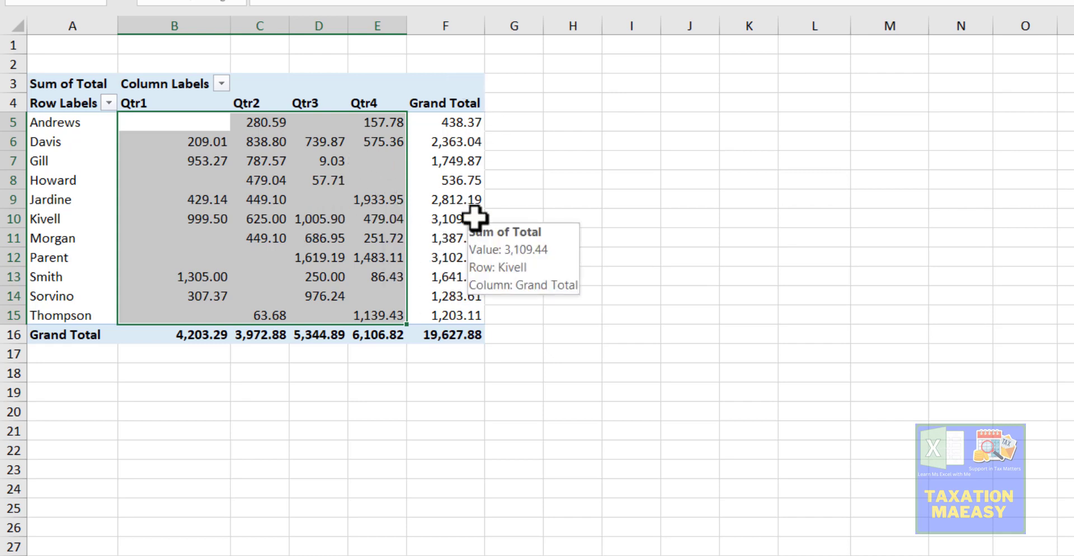